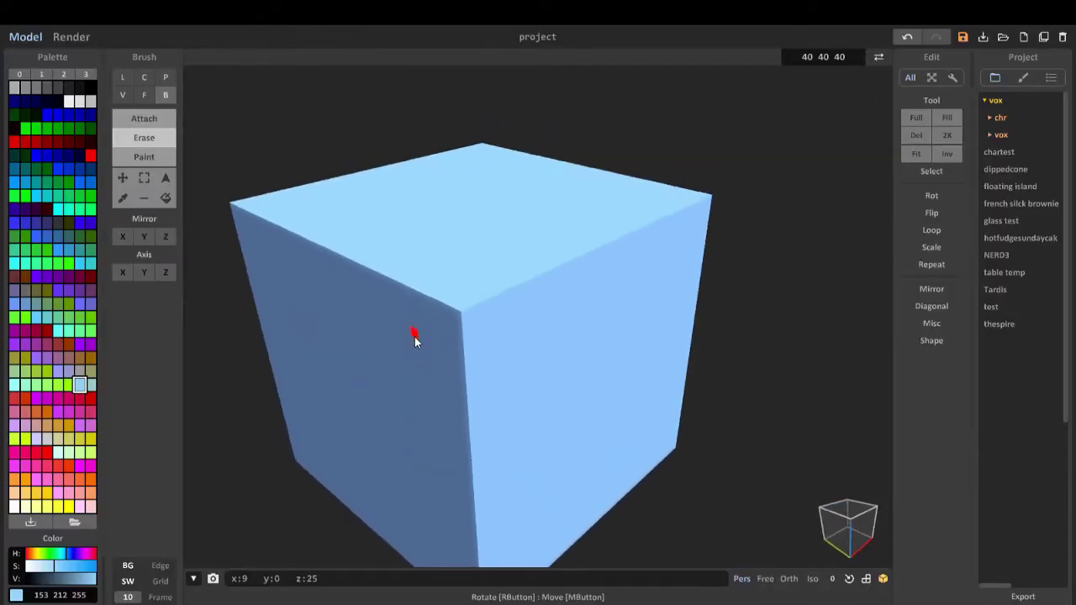
Orbit around the light-blue cube to bring its front and then its top face into view
right_click_drag(446, 410, 451, 337)
right_click_drag(436, 412, 395, 282)
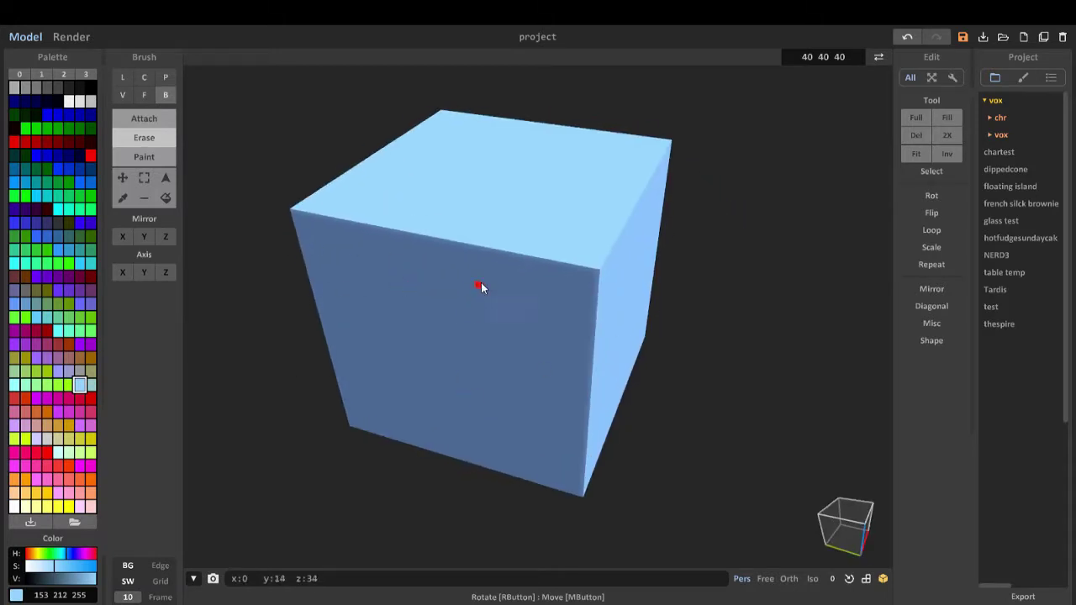
mouse_move(485, 278)
right_mouse_down()
mouse_move(435, 309)
mouse_move(403, 270)
mouse_move(362, 401)
mouse_move(466, 281)
mouse_move(459, 306)
mouse_move(474, 323)
mouse_move(421, 344)
mouse_move(526, 367)
mouse_move(427, 367)
mouse_move(567, 373)
mouse_move(444, 362)
right_mouse_up()
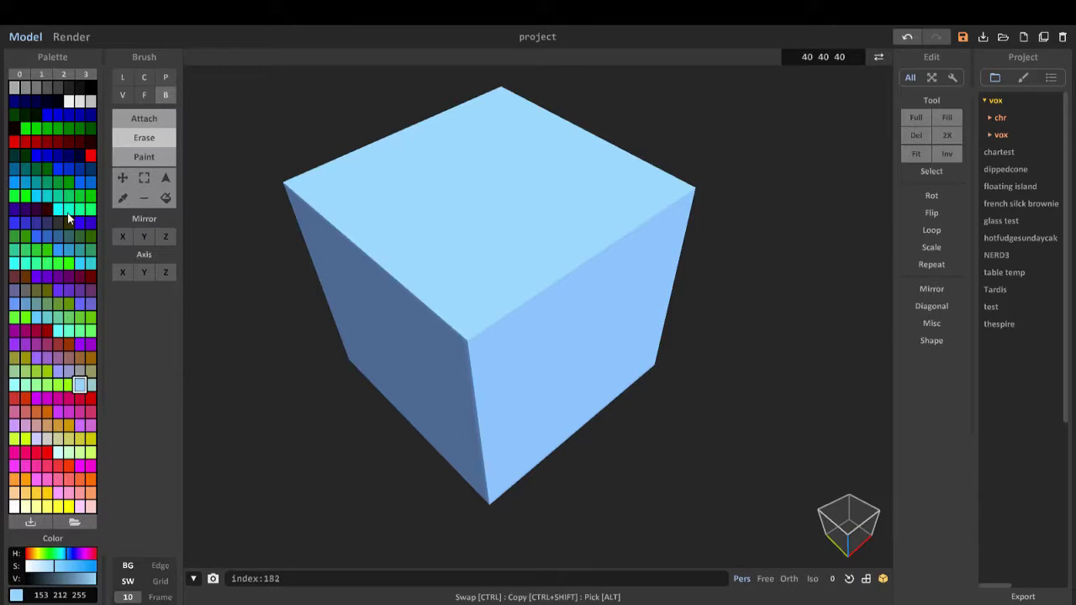
Pick pale cyan, switch palette tabs to the dark grey set, and tint it with the S slider
left_click(59, 454)
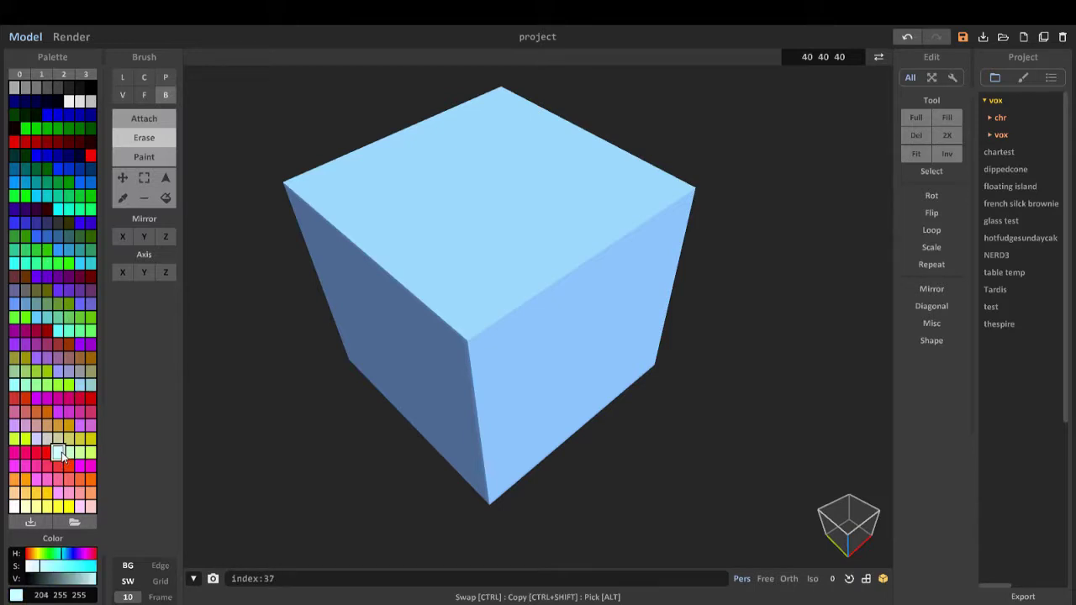
left_click(45, 78)
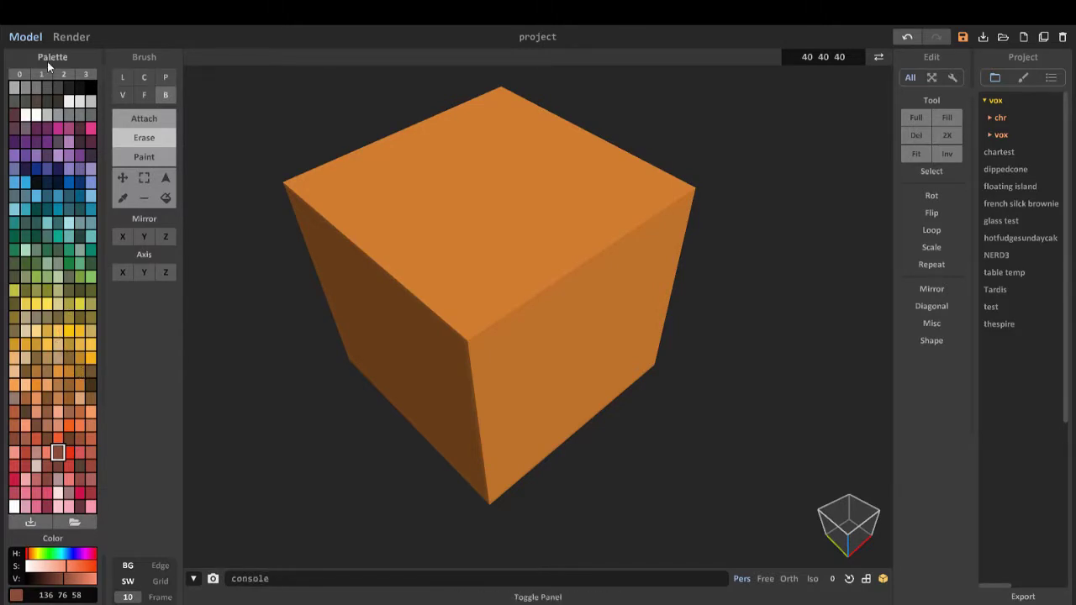
left_click(64, 75)
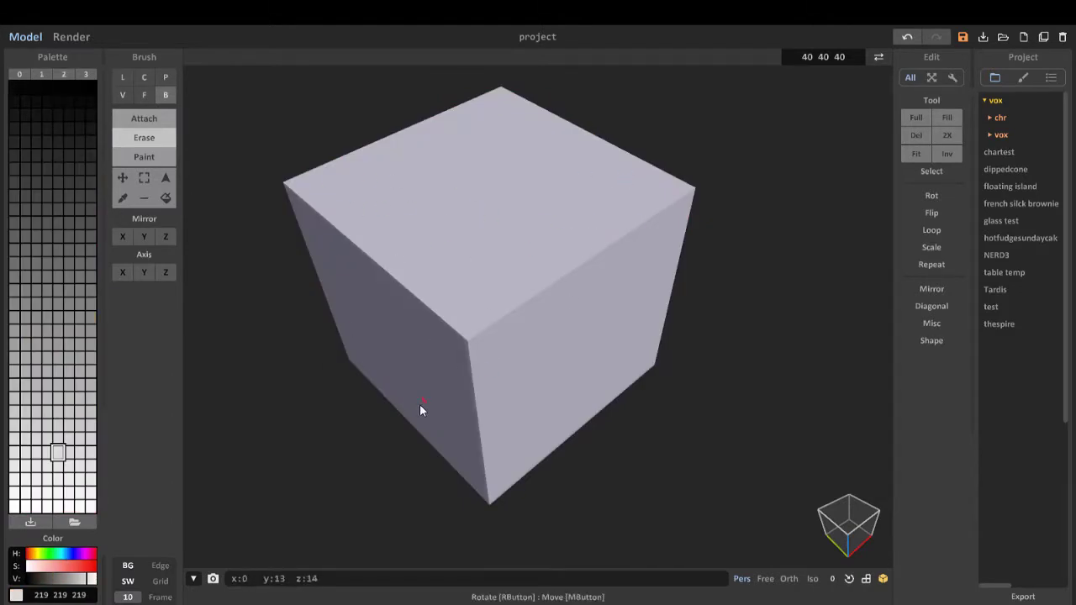
left_click(85, 74)
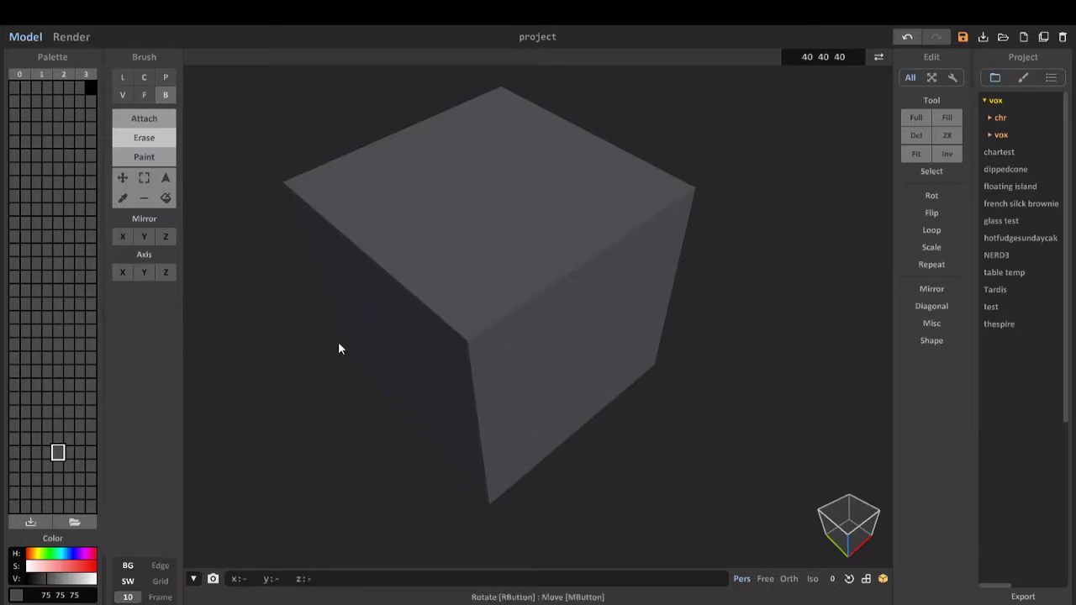
mouse_move(66, 565)
left_mouse_down()
mouse_move(89, 568)
mouse_move(75, 570)
mouse_move(78, 580)
mouse_move(51, 569)
mouse_move(79, 573)
left_mouse_up()
Choose an empty palette cell and set its colour to hex #096750 (teal 9 103 80)
left_click(46, 358)
left_click(67, 572)
left_click(79, 318)
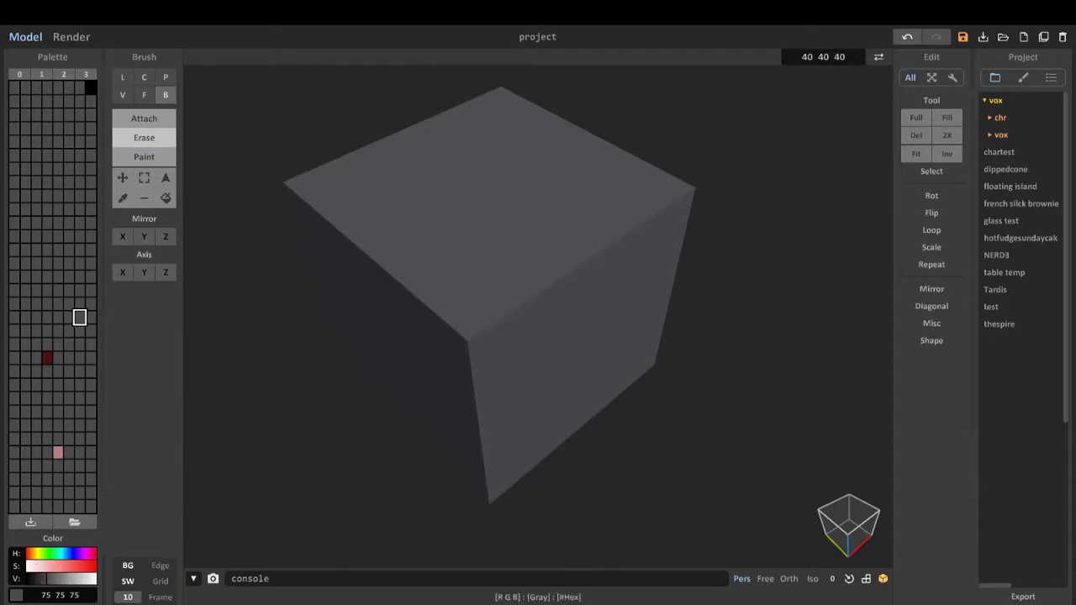
key("ctrl+a")
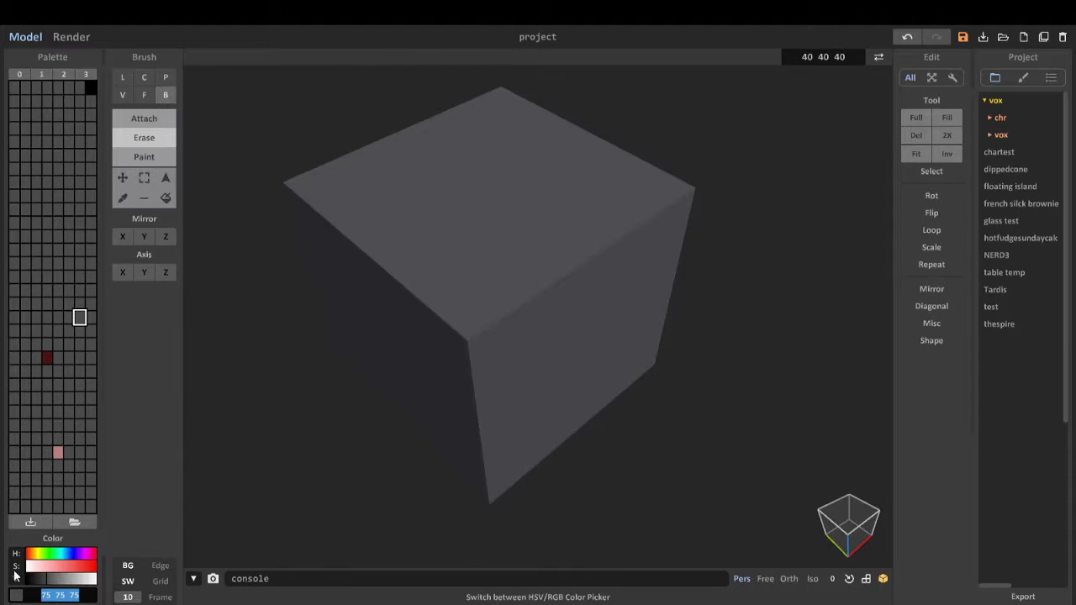
key("BackSpace")
type("#096750")
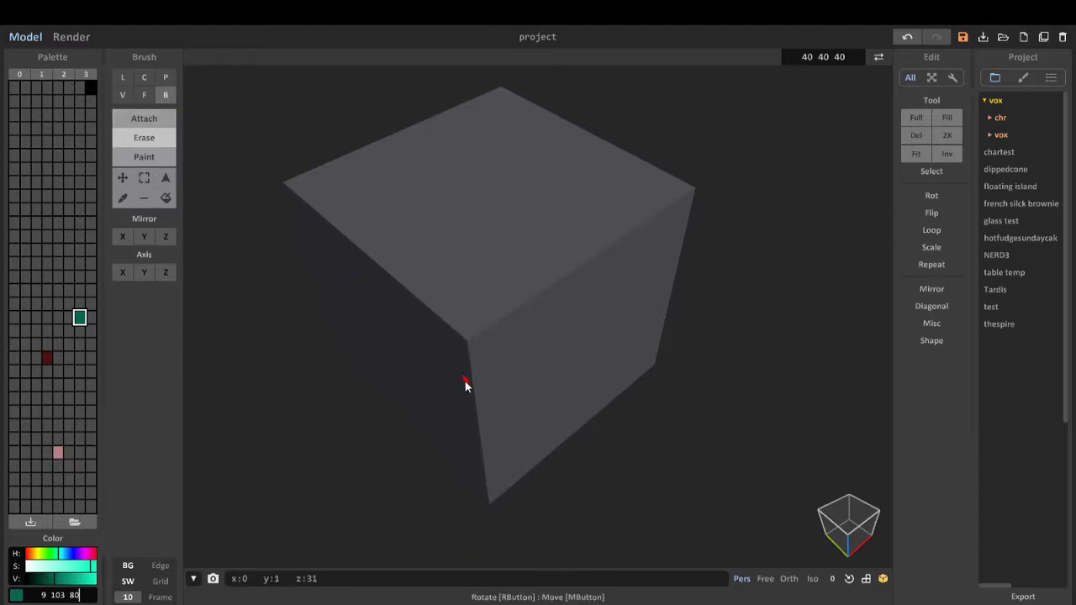
Restore the default palette and erase every voxel of the cube face by face
right_click_drag(465, 381, 420, 365)
left_click(18, 79)
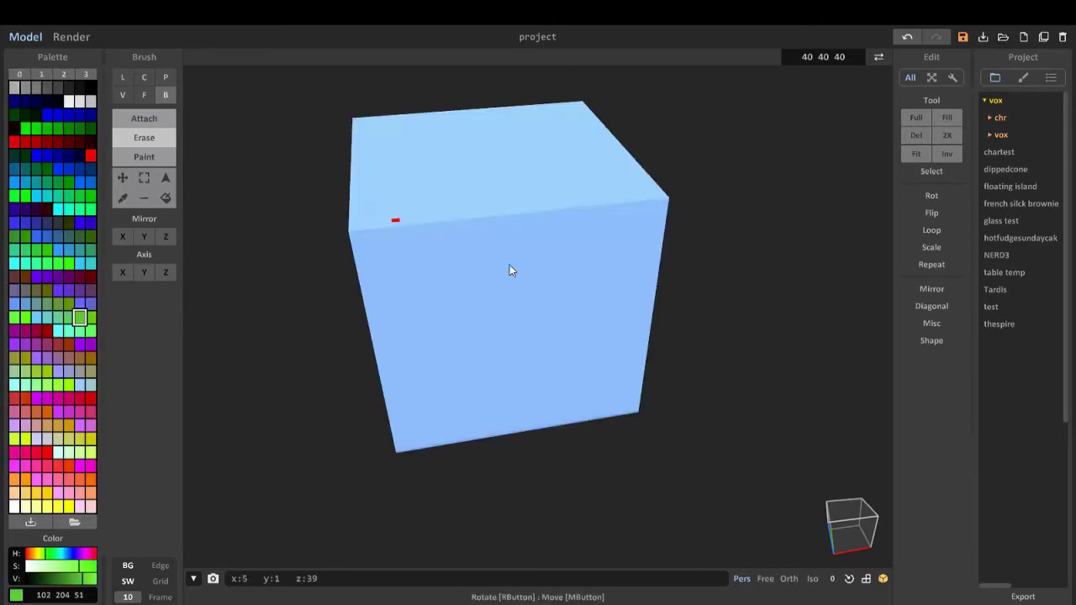
right_click_drag(547, 300, 415, 308)
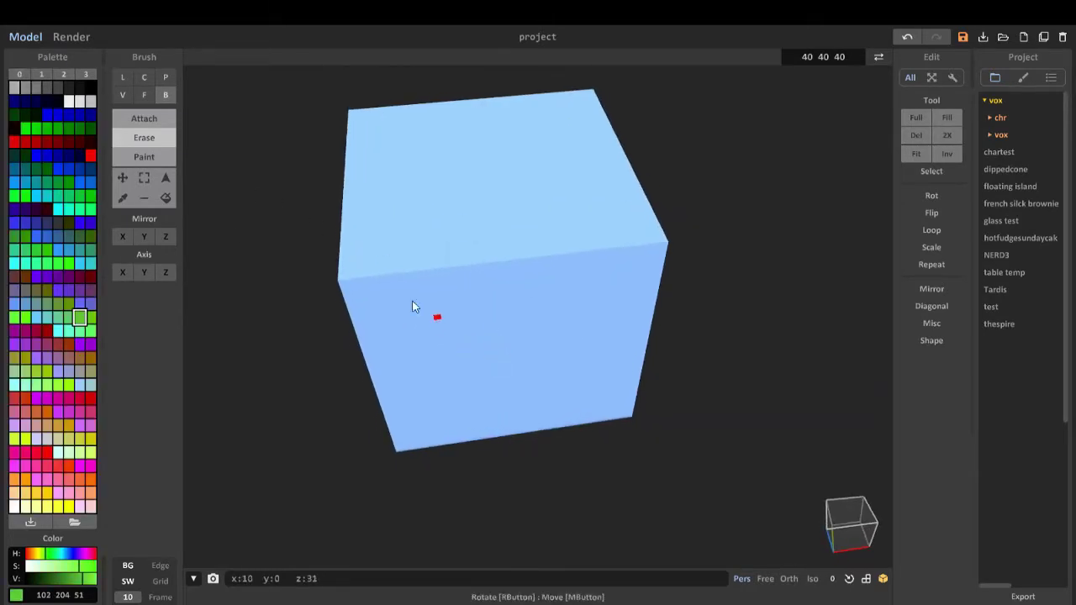
left_click(144, 94)
left_click_drag(483, 361, 410, 126)
right_click_drag(411, 126, 596, 379)
scroll(555, 400, "up", 5)
scroll(522, 411, "down", 3)
right_click_drag(552, 445, 538, 428)
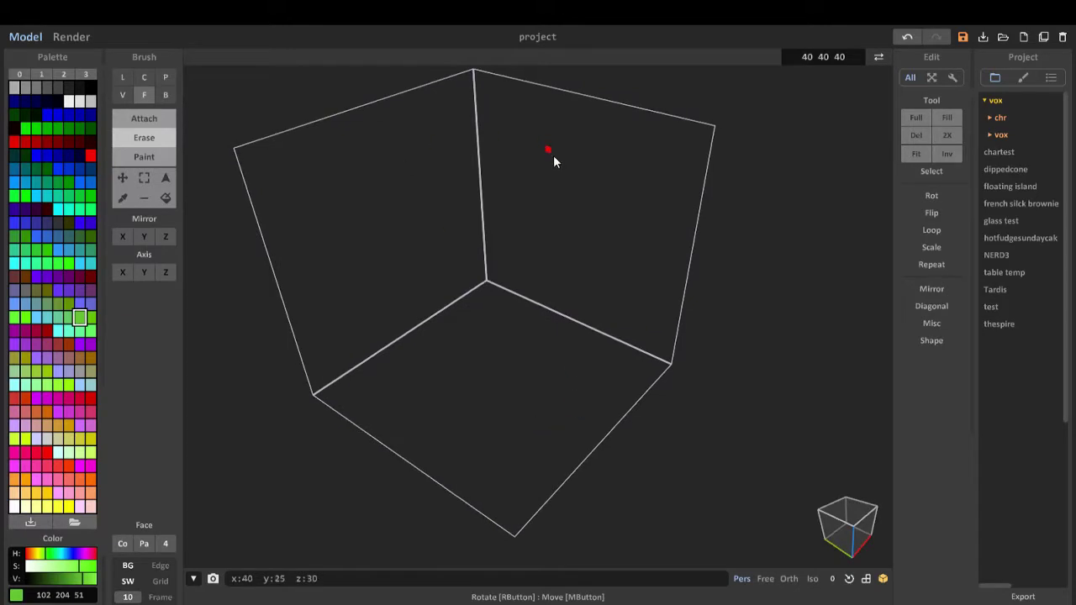
Snap the empty volume to front, tilted and side preset views, then orbit to a perspective
left_click(848, 526)
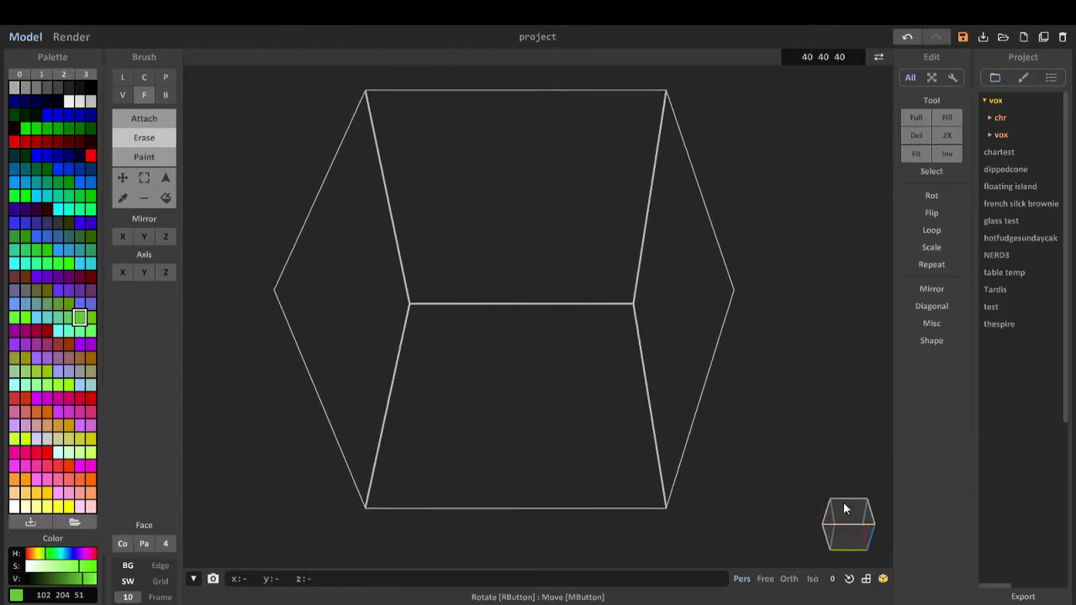
left_click(845, 548)
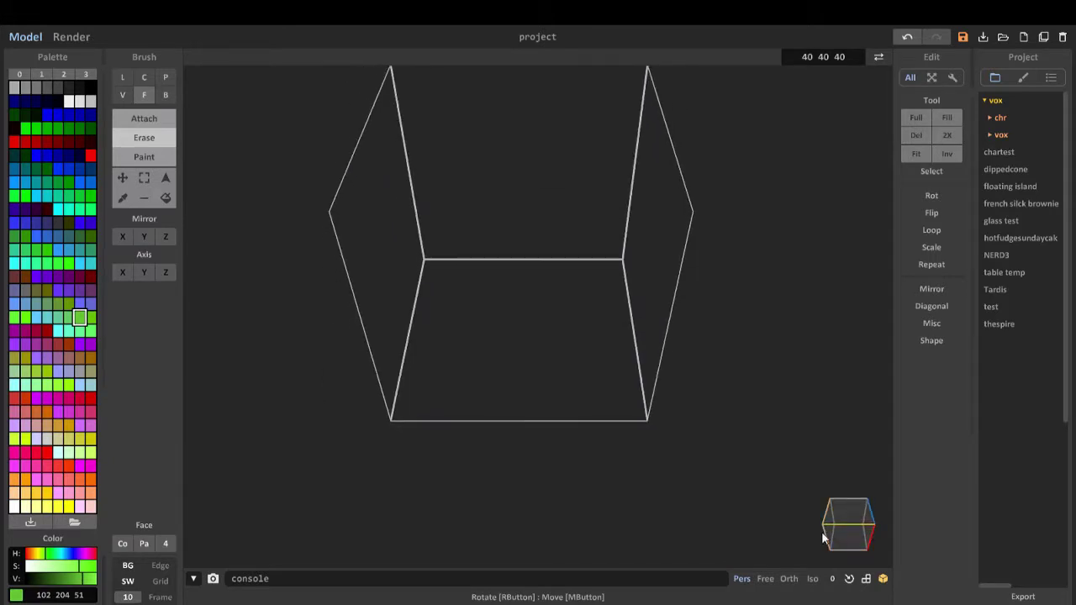
left_click(828, 538)
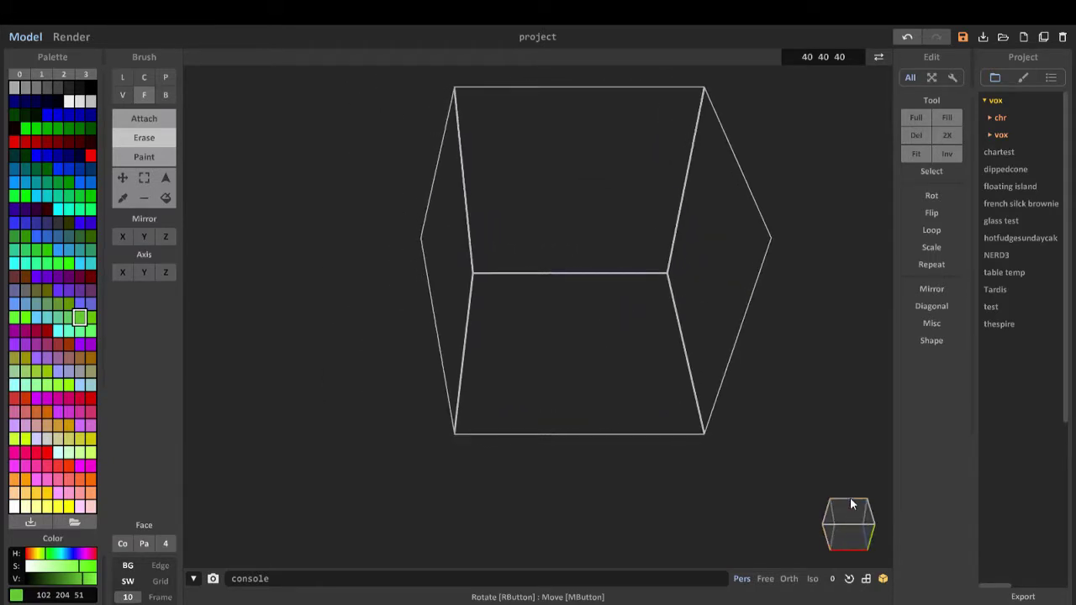
left_click(850, 501)
right_click_drag(619, 403, 485, 451)
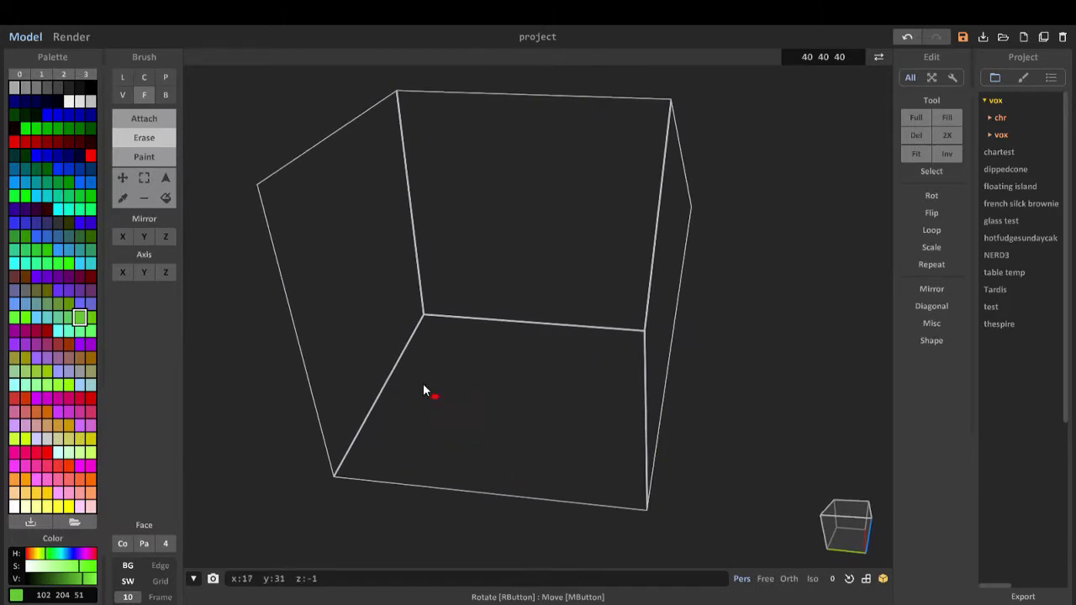
right_click_drag(421, 384, 540, 359)
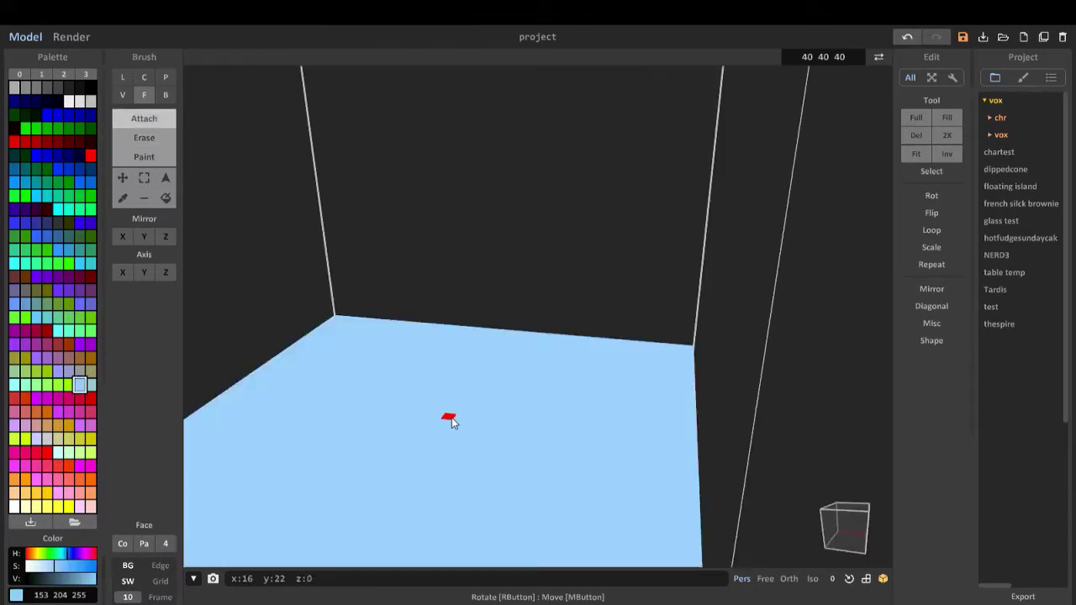
With the Line brush, draw a long voxel line and a stepped line across the floor
scroll(451, 421, "down", 3)
mouse_move(430, 423)
right_mouse_down()
mouse_move(439, 395)
mouse_move(492, 358)
mouse_move(504, 330)
mouse_move(557, 367)
mouse_move(470, 328)
right_mouse_up()
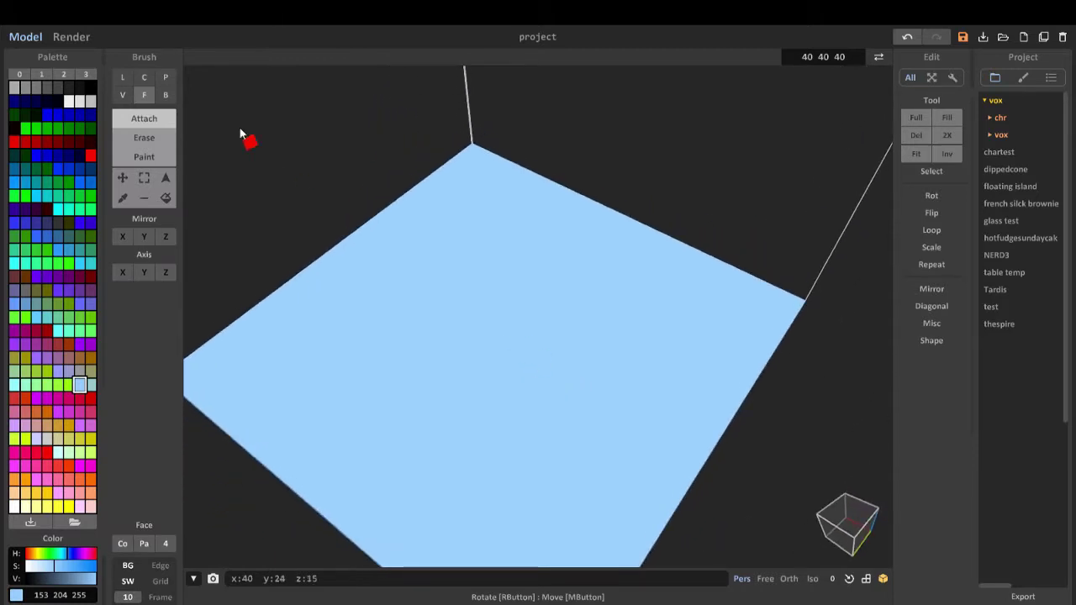
left_click(123, 80)
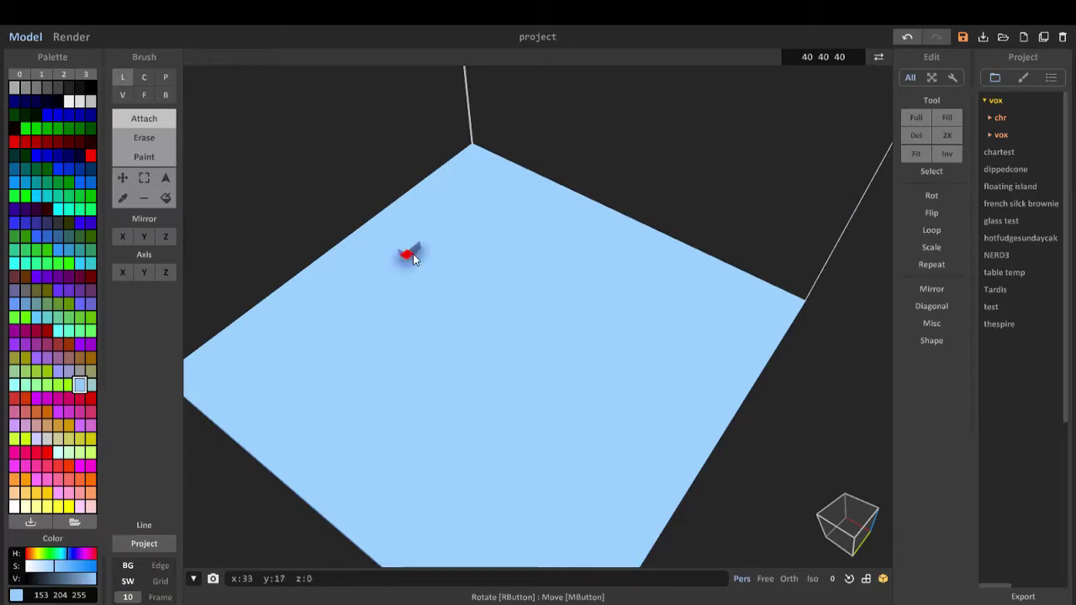
mouse_move(422, 263)
left_mouse_down()
mouse_move(601, 343)
mouse_move(594, 357)
mouse_move(621, 375)
left_mouse_up()
mouse_move(418, 267)
left_mouse_down()
mouse_move(344, 370)
mouse_move(325, 362)
mouse_move(548, 499)
left_mouse_up()
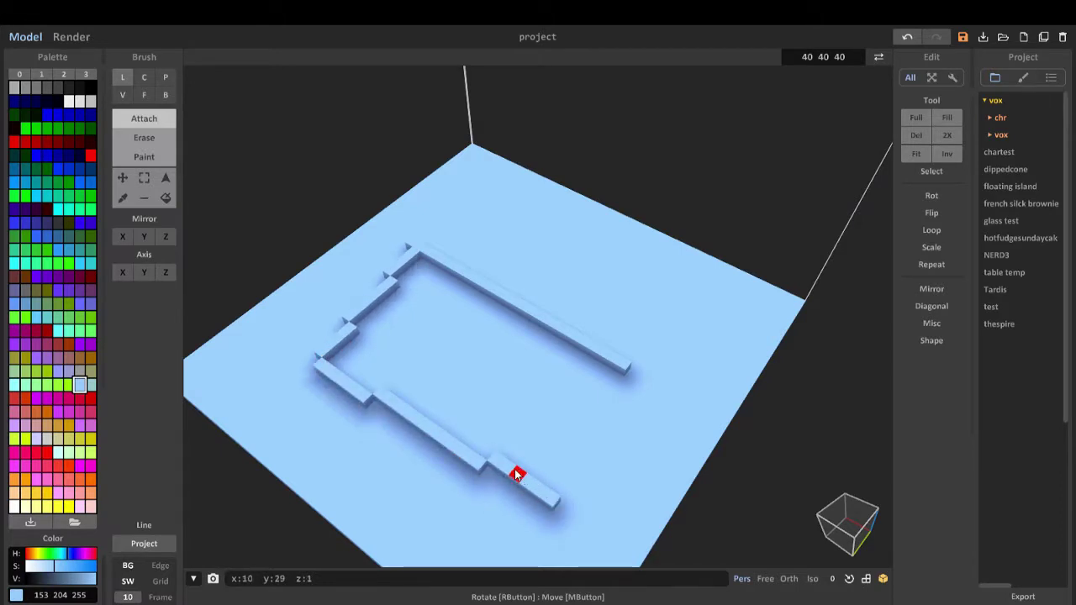
Undo the drawn lines, redo them with the Redo button, then undo the stepped segment
key("ctrl+z")
key("ctrl+z")
key("ctrl+z")
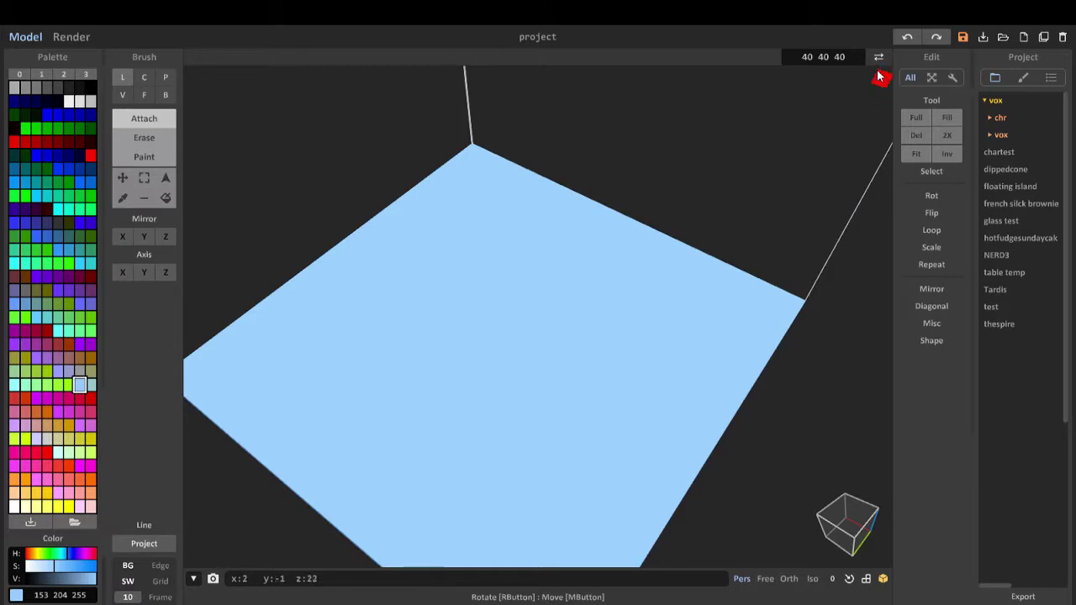
left_click(907, 37)
left_click(935, 37)
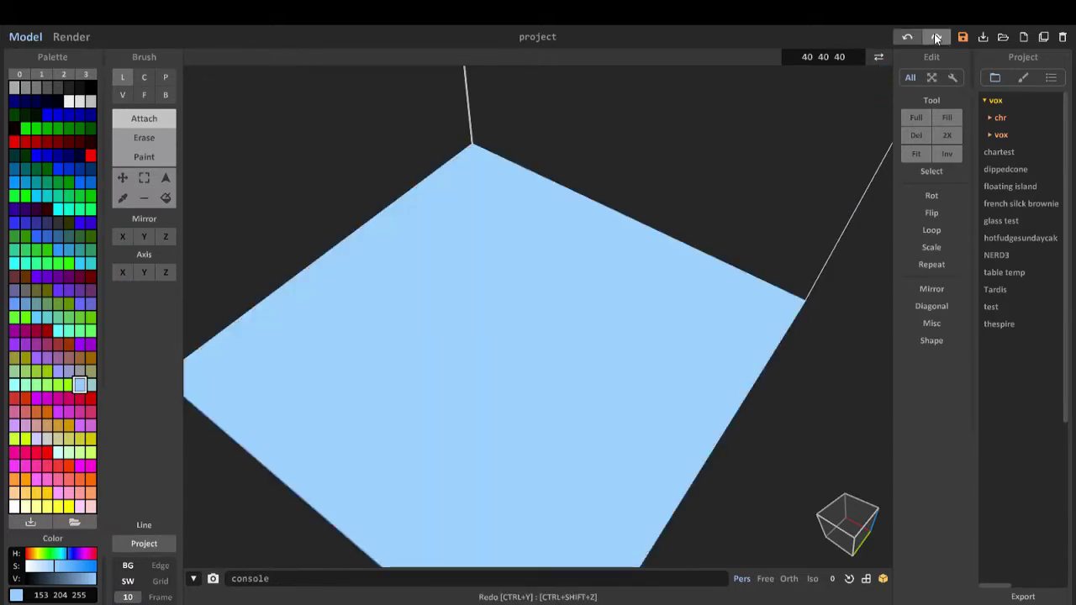
left_click(935, 37)
left_click(936, 37)
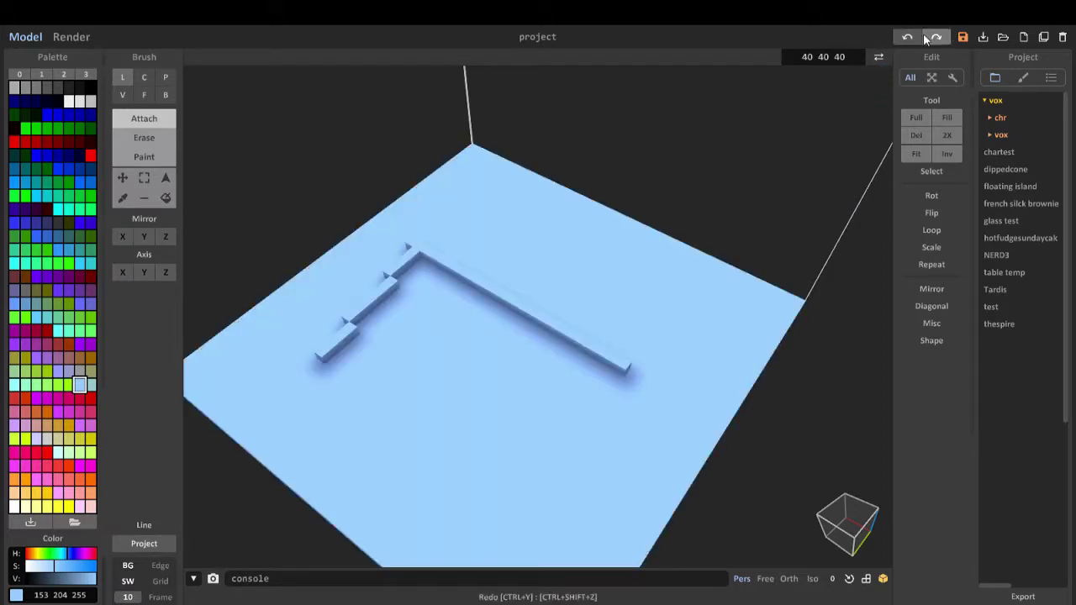
left_click(907, 37)
Undo the remaining line and draw a light-blue voxel disc with the Circle brush
left_click(907, 37)
left_click(143, 77)
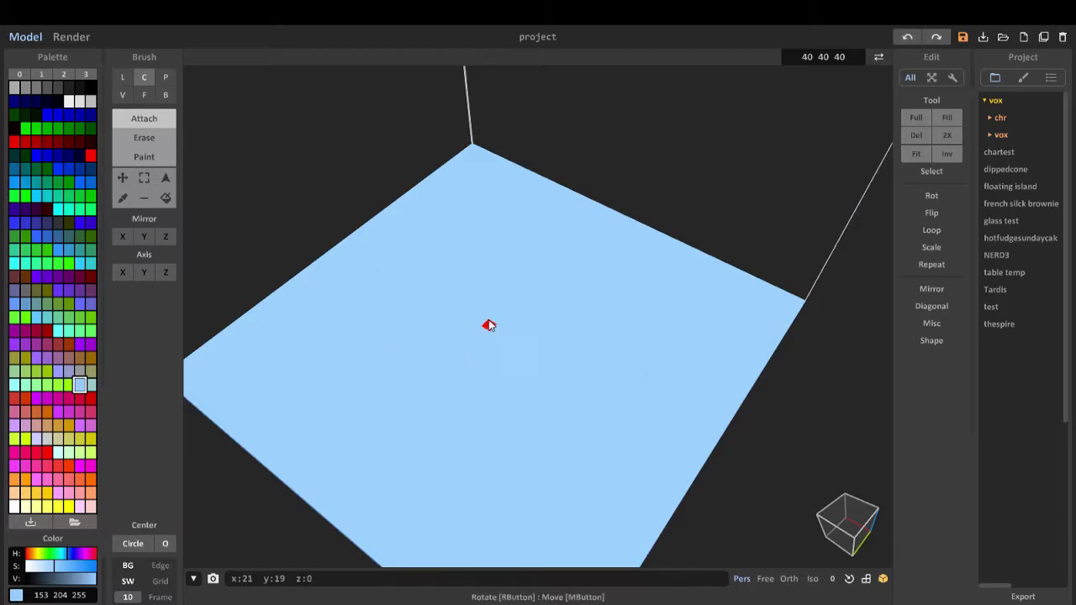
left_click_drag(480, 321, 574, 409)
right_click_drag(573, 409, 408, 290)
scroll(505, 290, "up", 5)
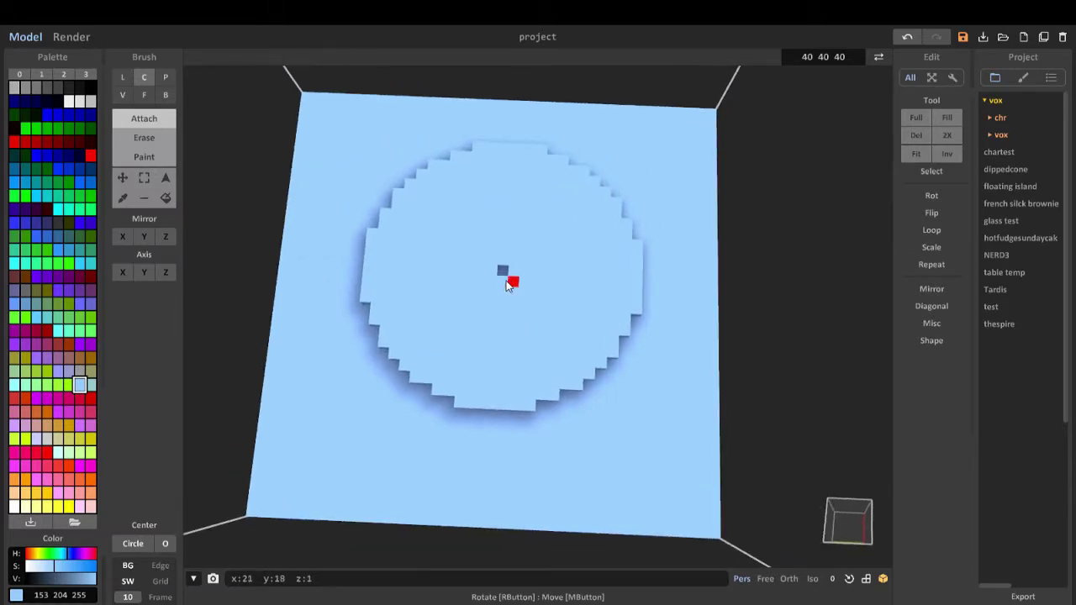
scroll(516, 277, "up", 3)
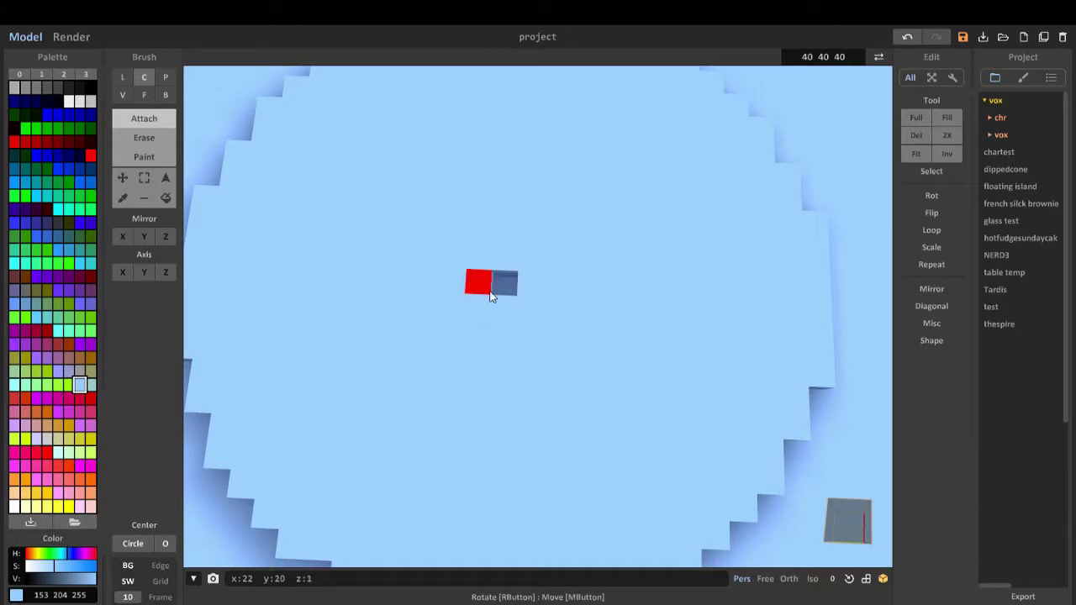
right_click_drag(491, 291, 596, 340)
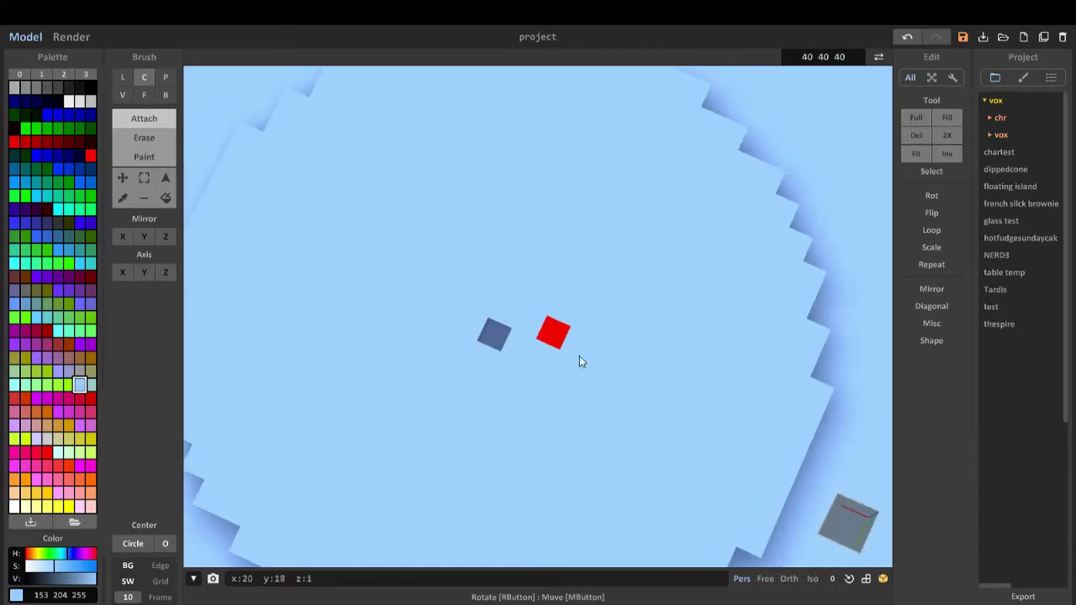
mouse_move(579, 365)
right_mouse_down()
mouse_move(531, 361)
mouse_move(504, 306)
right_mouse_up()
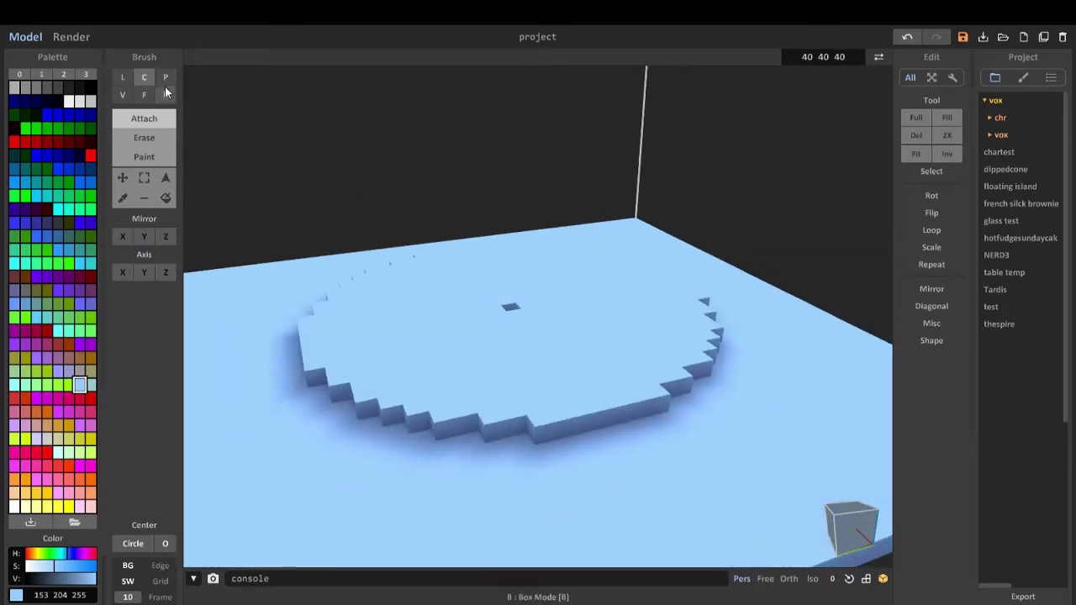
Select the pattern brush, dark blue colour and Paint mode, viewing the disc from above
left_click(162, 77)
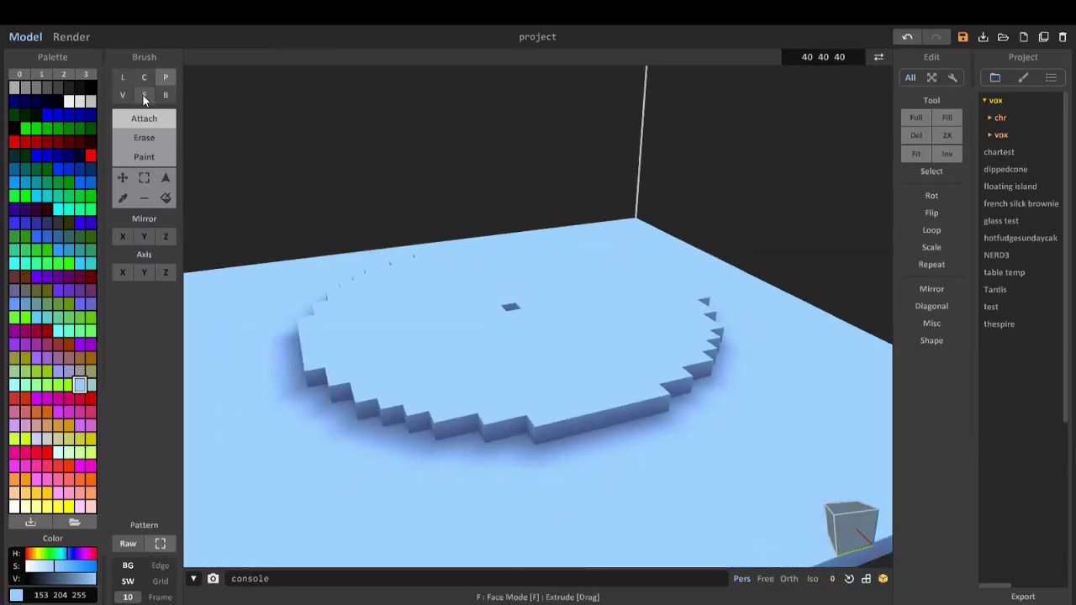
left_click(80, 169)
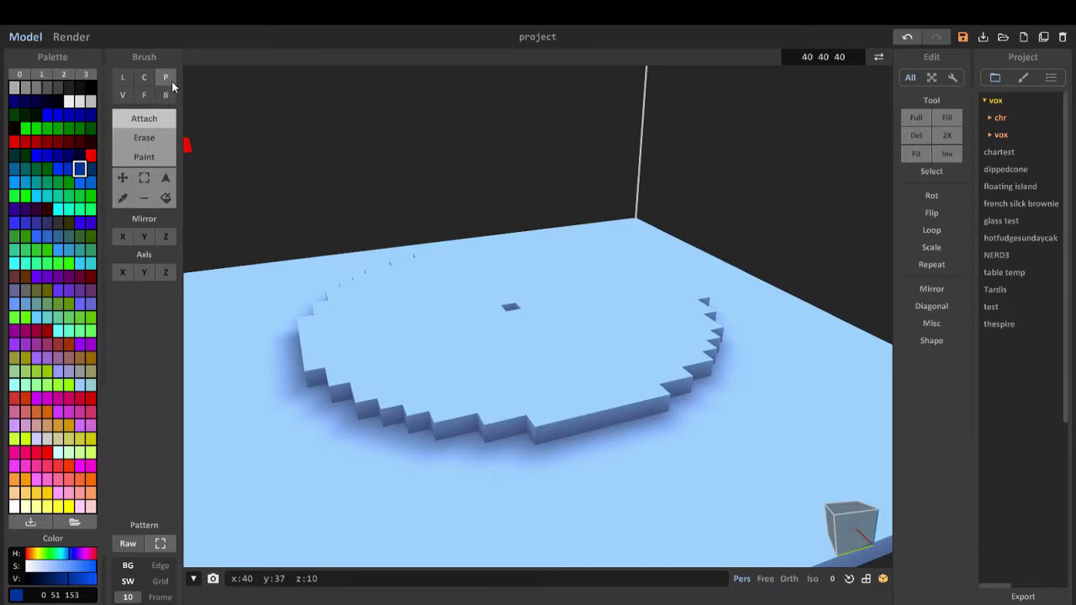
left_click(149, 157)
mouse_move(443, 353)
right_mouse_down()
mouse_move(567, 488)
mouse_move(386, 490)
mouse_move(282, 470)
mouse_move(586, 505)
right_mouse_up()
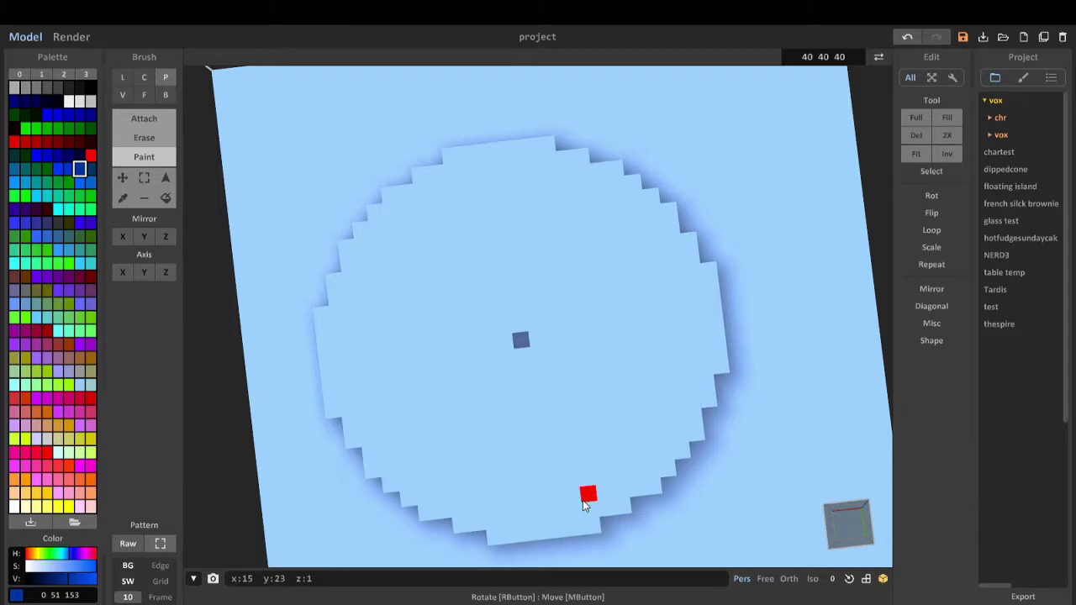
right_click_drag(585, 504, 573, 496)
In Voxel mode, paint then attach dark-blue strokes across the disc, undoing each one
key("v")
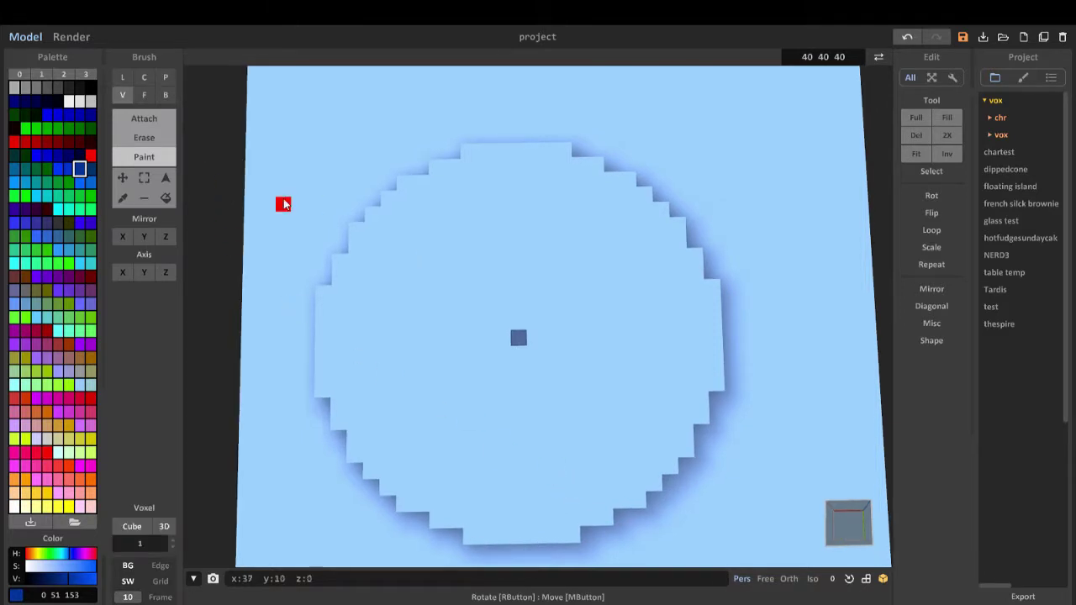
right_click_drag(420, 288, 475, 296)
mouse_move(479, 295)
left_mouse_down()
mouse_move(536, 345)
mouse_move(462, 373)
mouse_move(423, 353)
mouse_move(442, 316)
mouse_move(488, 313)
left_mouse_up()
left_click(160, 117)
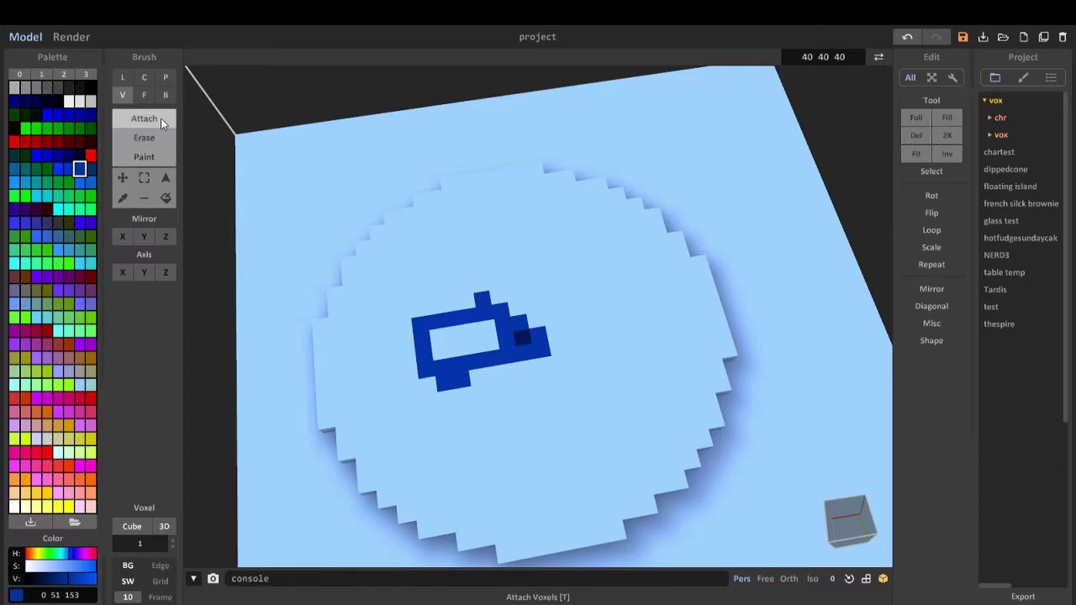
right_click_drag(528, 318, 507, 318)
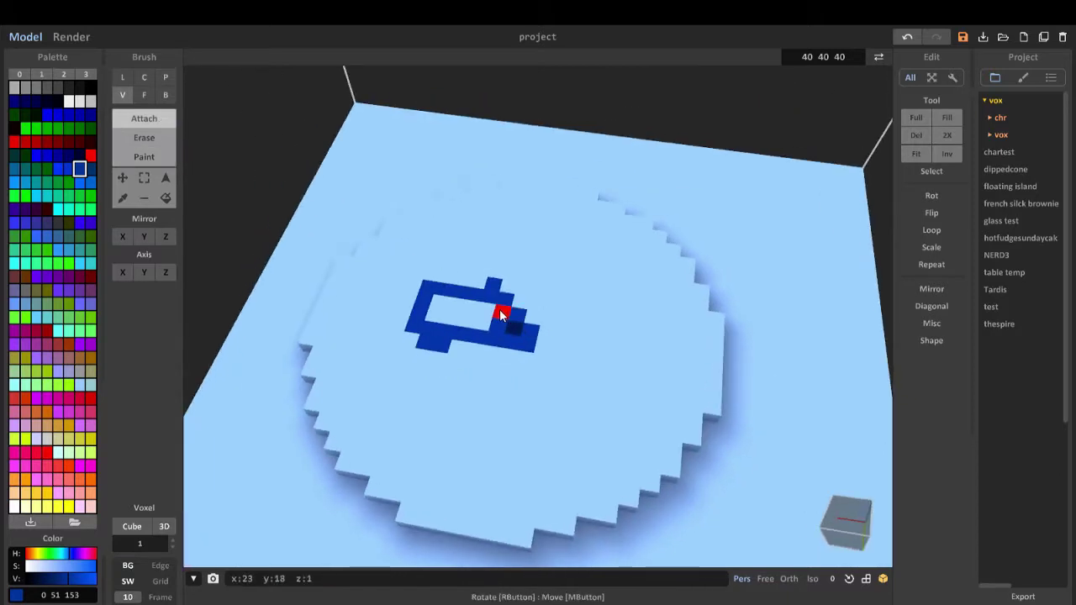
key("ctrl+z")
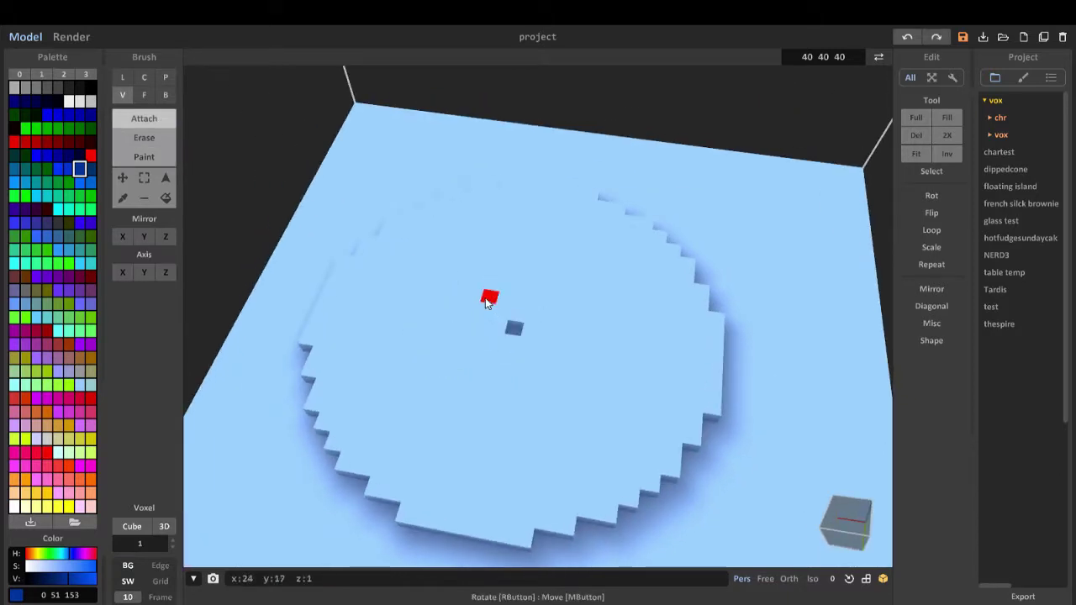
right_click_drag(512, 316, 476, 323)
mouse_move(476, 324)
left_mouse_down()
mouse_move(427, 347)
mouse_move(412, 381)
mouse_move(497, 449)
mouse_move(592, 463)
mouse_move(633, 360)
mouse_move(628, 290)
mouse_move(573, 271)
mouse_move(473, 265)
mouse_move(409, 295)
mouse_move(344, 383)
mouse_move(404, 317)
mouse_move(459, 305)
mouse_move(527, 325)
mouse_move(567, 398)
mouse_move(497, 386)
mouse_move(559, 341)
left_mouse_up()
key("ctrl+z")
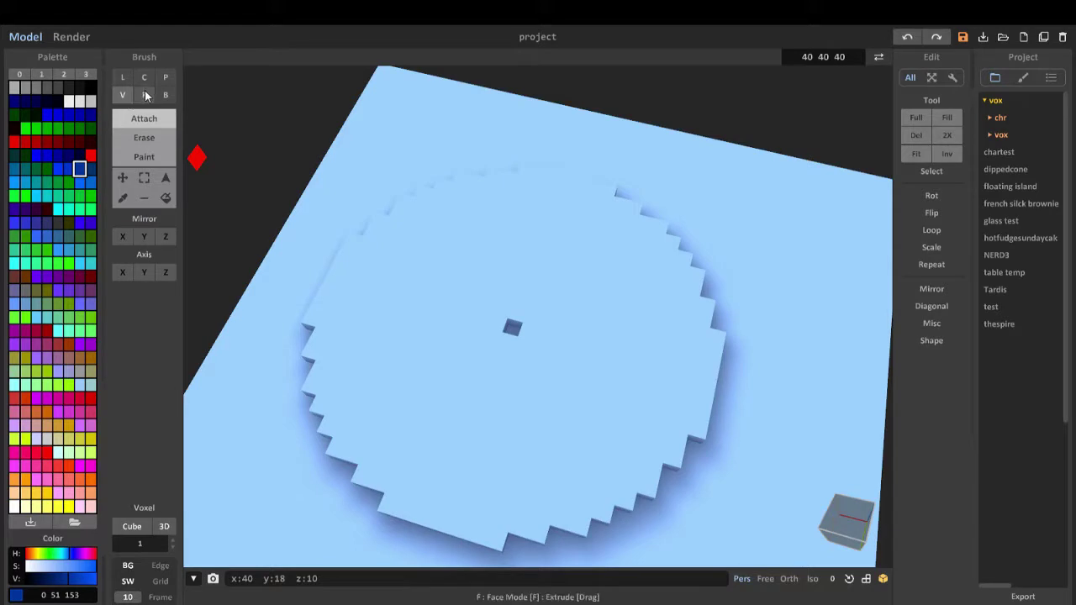
In Face mode, add two dark-blue layers on the disc, then undo them
left_click(144, 95)
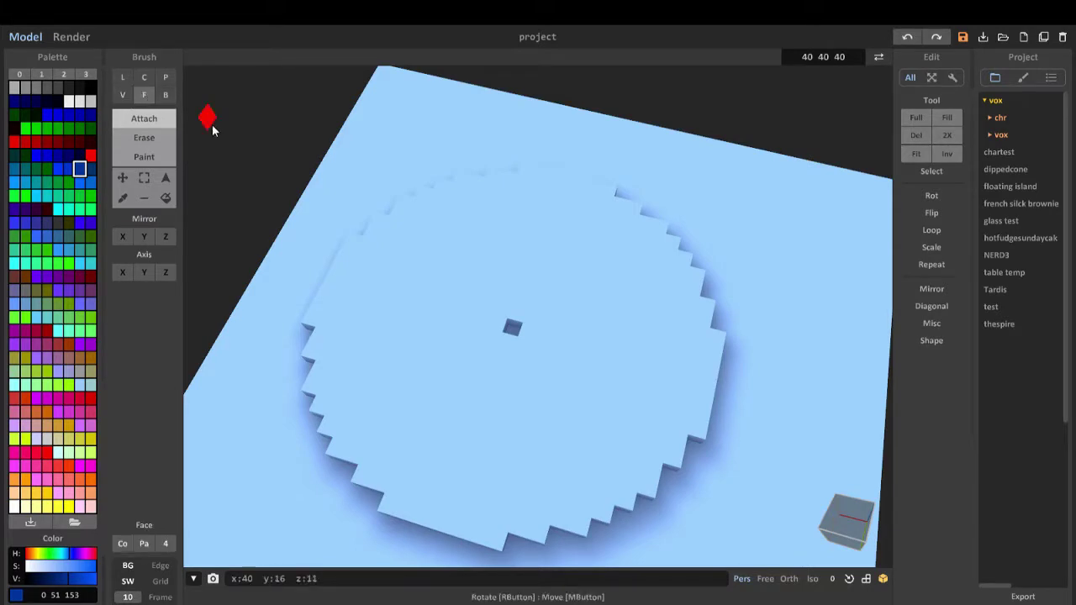
right_click_drag(490, 384, 448, 334)
left_click(486, 388)
left_click(489, 387)
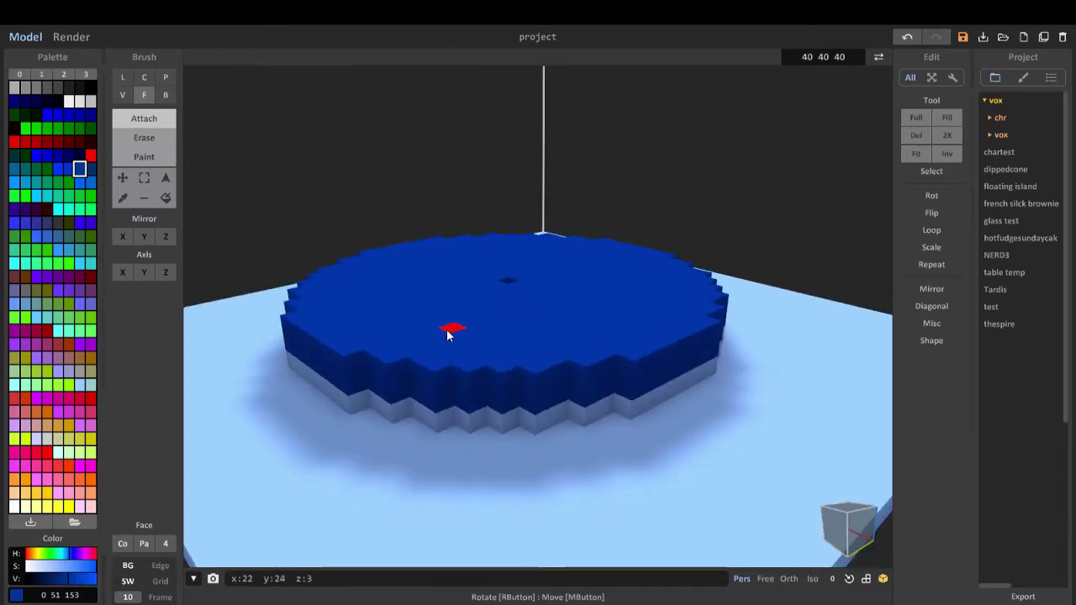
key("ctrl+z")
key("ctrl+z")
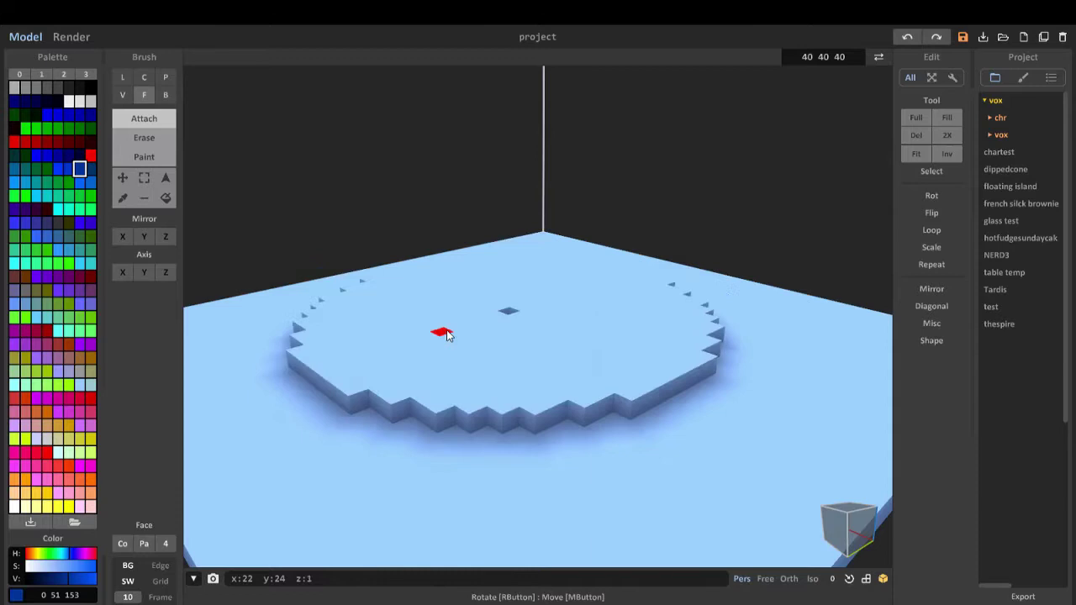
In light blue, extrude the disc upward into a slab and pull its front face outward
left_click(80, 388)
left_click_drag(507, 359, 548, 348)
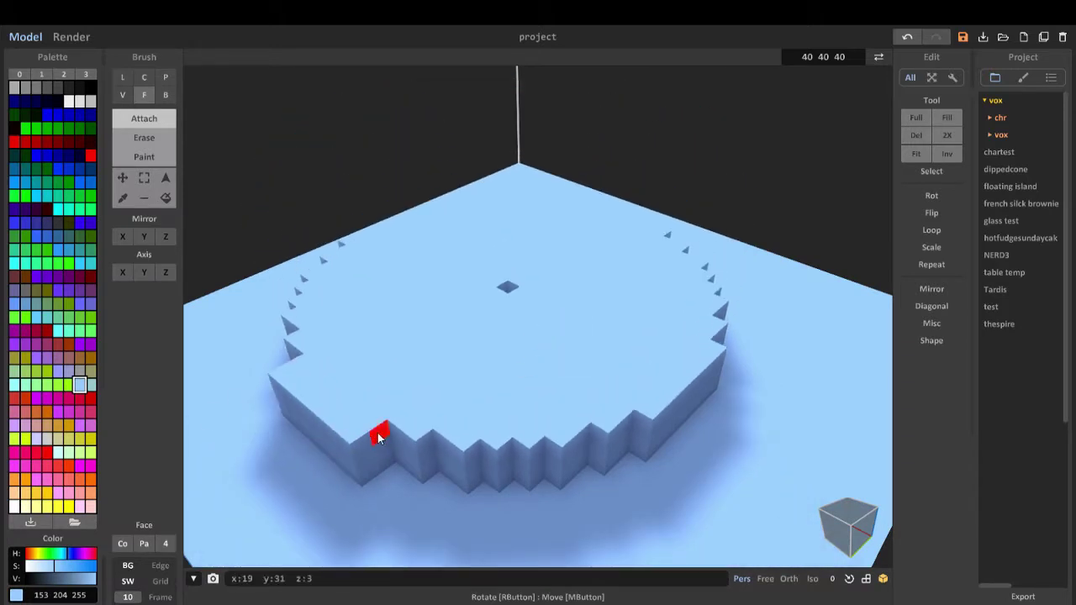
left_click_drag(387, 447, 457, 452)
Extend the slab's front wall further out, then undo that reshaping
right_click_drag(457, 451, 414, 420)
mouse_move(414, 420)
left_mouse_down()
mouse_move(348, 447)
mouse_move(414, 420)
left_mouse_up()
key("ctrl+z")
key("ctrl+z")
key("ctrl+z")
key("ctrl+z")
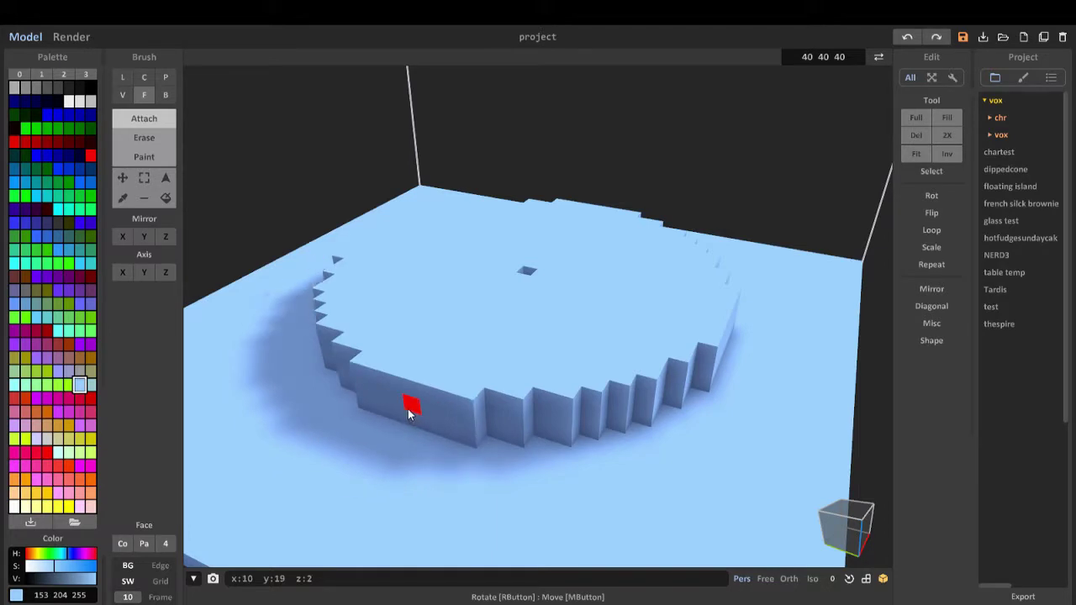
With the Box brush, stack stepped boxes on the slab, then undo the topmost box
right_click_drag(410, 412, 353, 395)
left_click(164, 97)
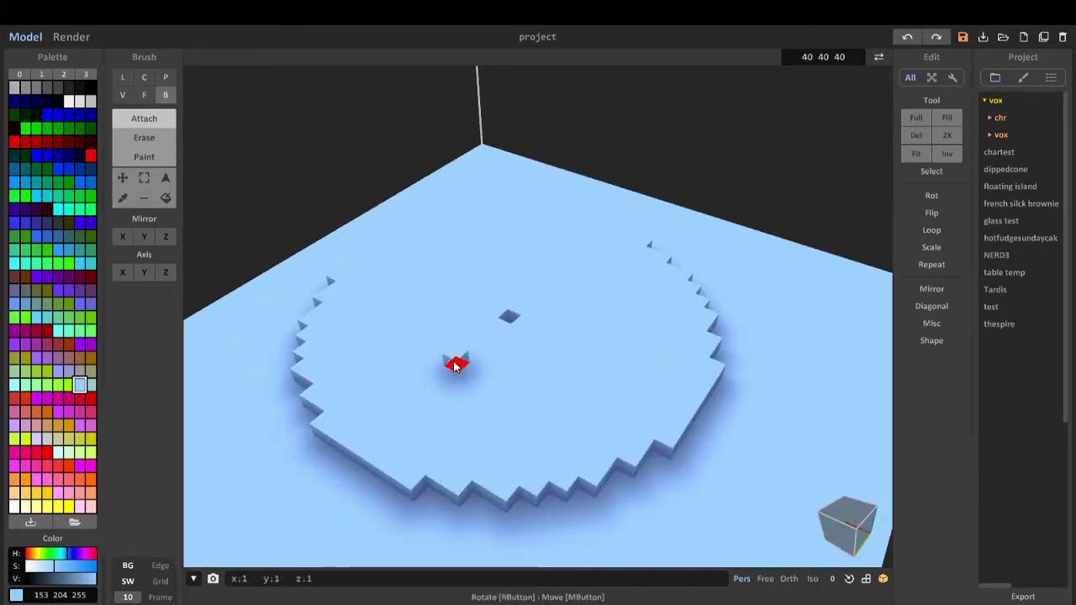
left_click_drag(454, 362, 432, 258)
right_click_drag(296, 471, 411, 463)
left_click_drag(411, 463, 645, 362)
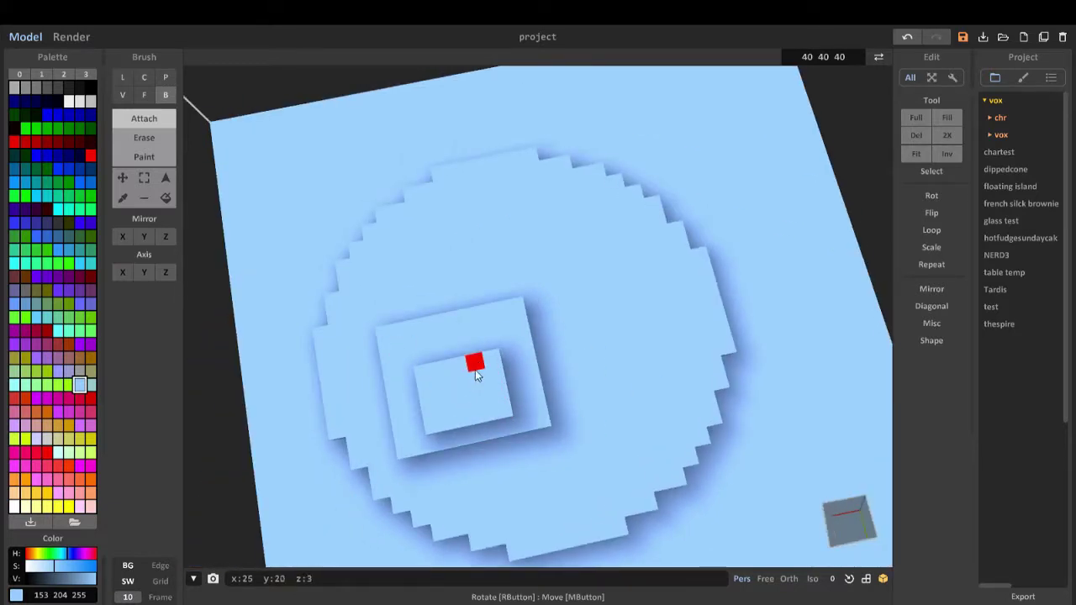
left_click_drag(474, 370, 482, 428)
mouse_move(483, 422)
right_mouse_down()
mouse_move(509, 324)
mouse_move(504, 395)
right_mouse_up()
key("ctrl+z")
key("ctrl+z")
key("ctrl+z")
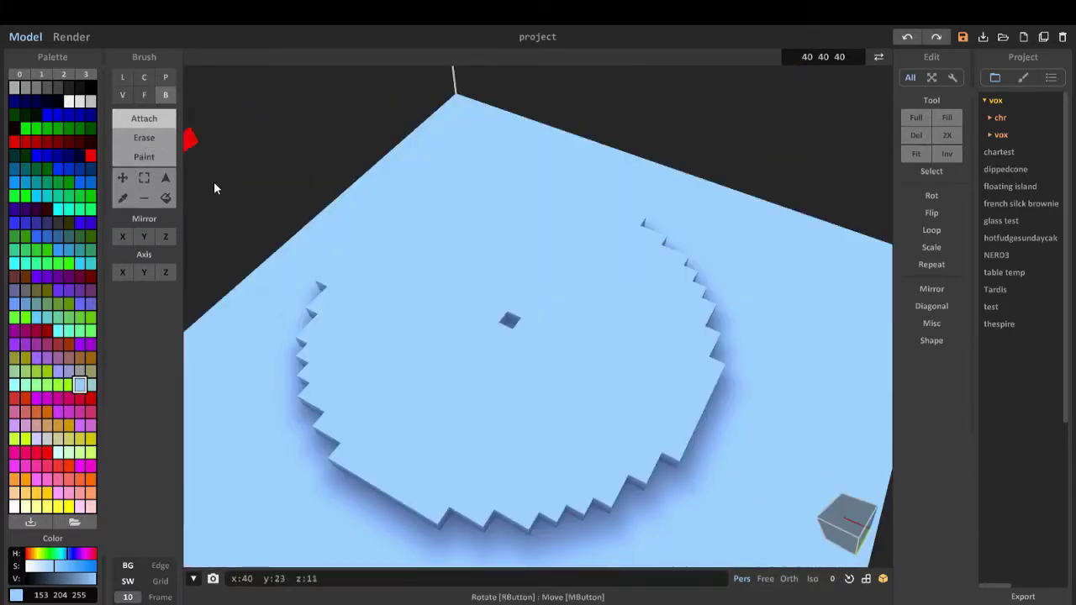
Box-attach a one-voxel bar and box-erase a square hole in the disc, undoing both
left_click_drag(413, 315, 511, 380)
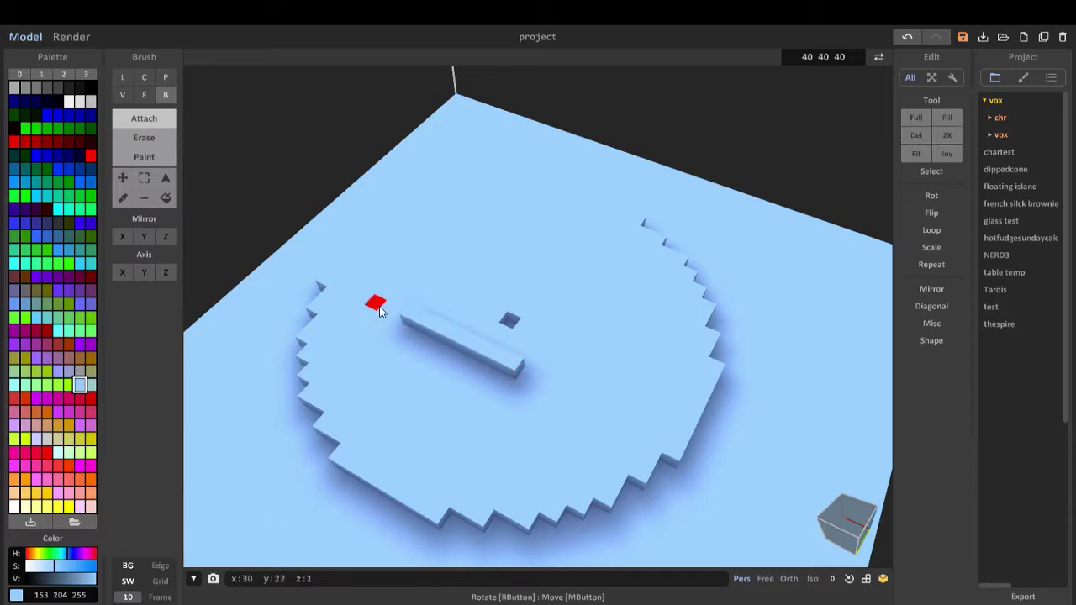
key("ctrl+z")
left_click(160, 139)
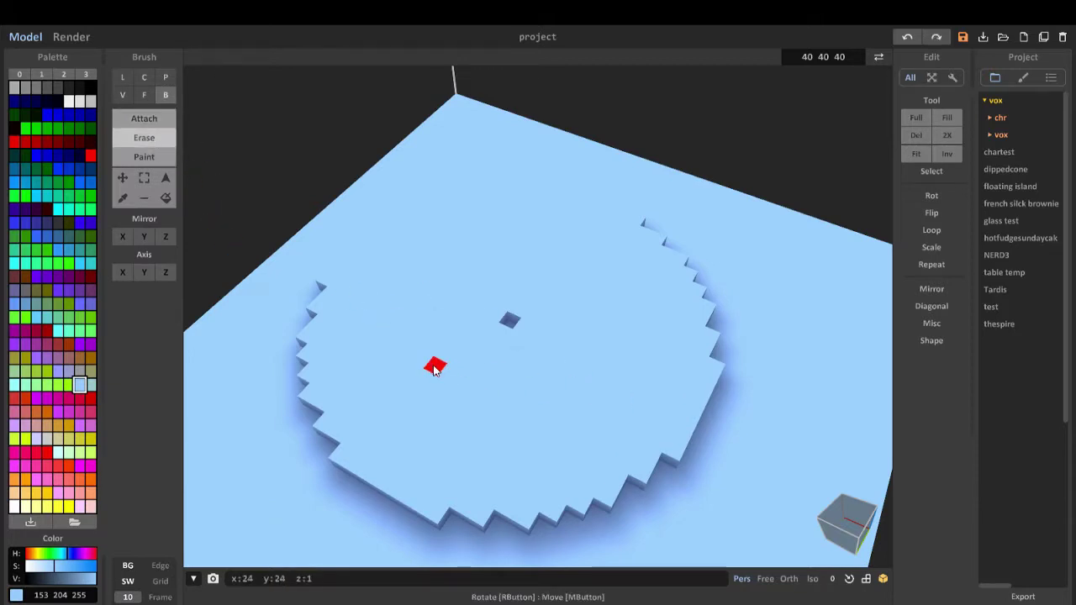
mouse_move(433, 367)
left_mouse_down()
mouse_move(554, 428)
mouse_move(492, 451)
mouse_move(481, 471)
left_mouse_up()
key("ctrl+z")
In Paint mode with bright green (51 255 51), box-paint a long rectangle, then undo it
left_click(140, 158)
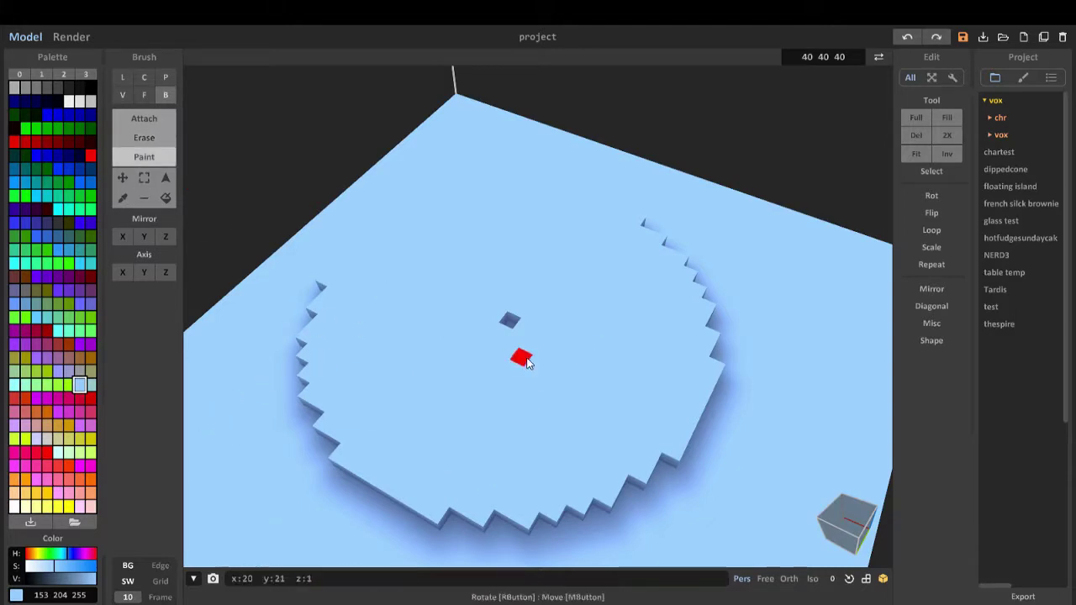
left_click(57, 263)
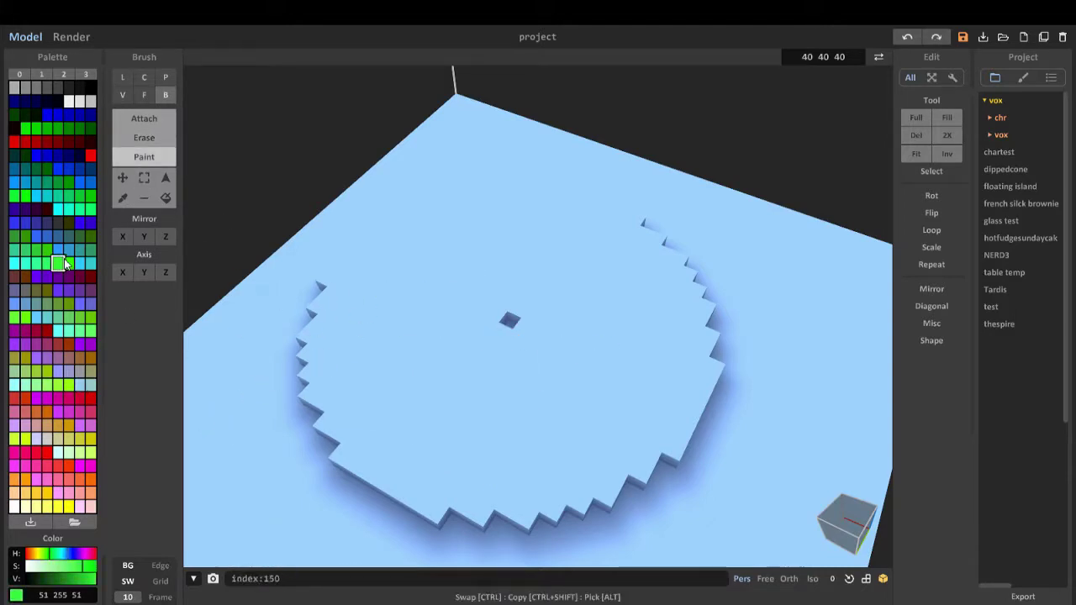
mouse_move(514, 255)
left_mouse_down()
mouse_move(371, 372)
mouse_move(314, 380)
mouse_move(300, 317)
mouse_move(300, 345)
mouse_move(272, 356)
left_mouse_up()
key("ctrl+z")
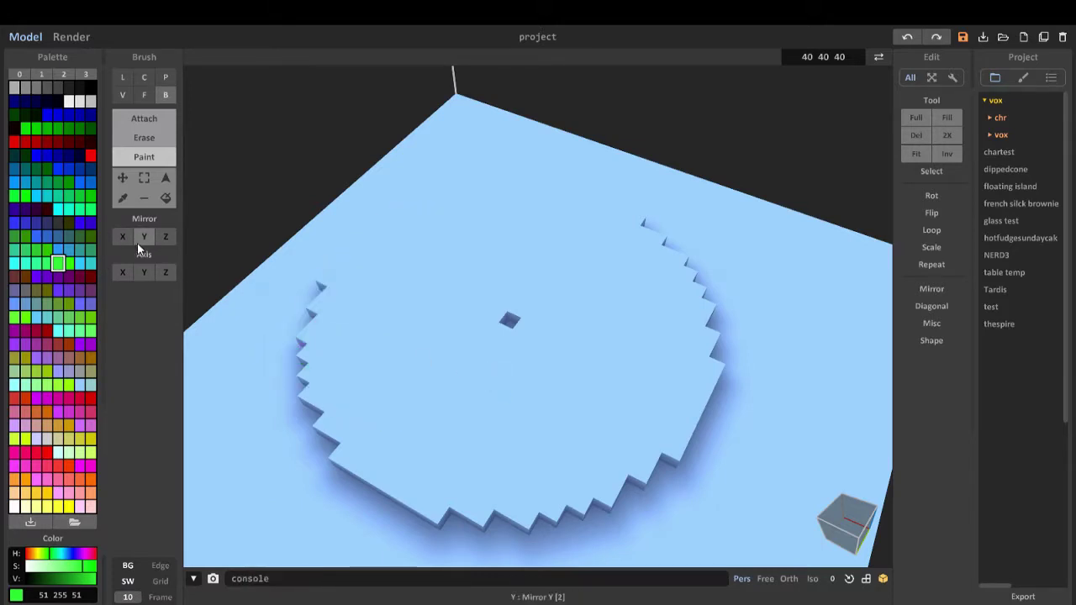
Paint mirrored green strips, then four rectangles with Mirror Y, undoing each and turning Y off
mouse_move(389, 308)
left_mouse_down()
mouse_move(458, 343)
mouse_move(438, 330)
mouse_move(496, 286)
mouse_move(534, 300)
mouse_move(568, 277)
mouse_move(599, 291)
mouse_move(469, 253)
left_mouse_up()
key("ctrl+z")
left_click(143, 237)
left_click_drag(412, 430, 492, 364)
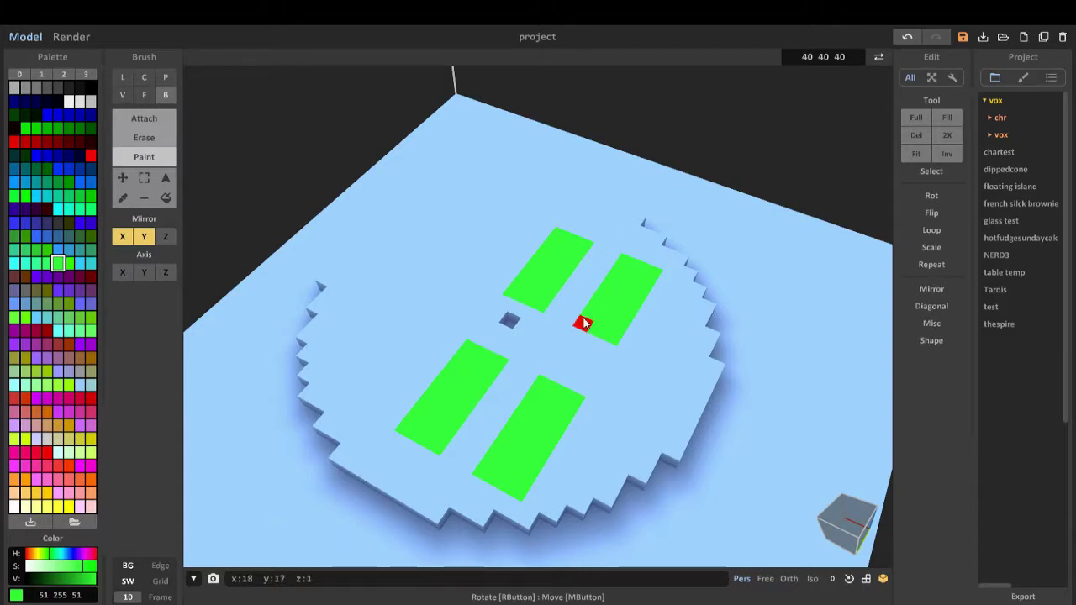
key("ctrl+z")
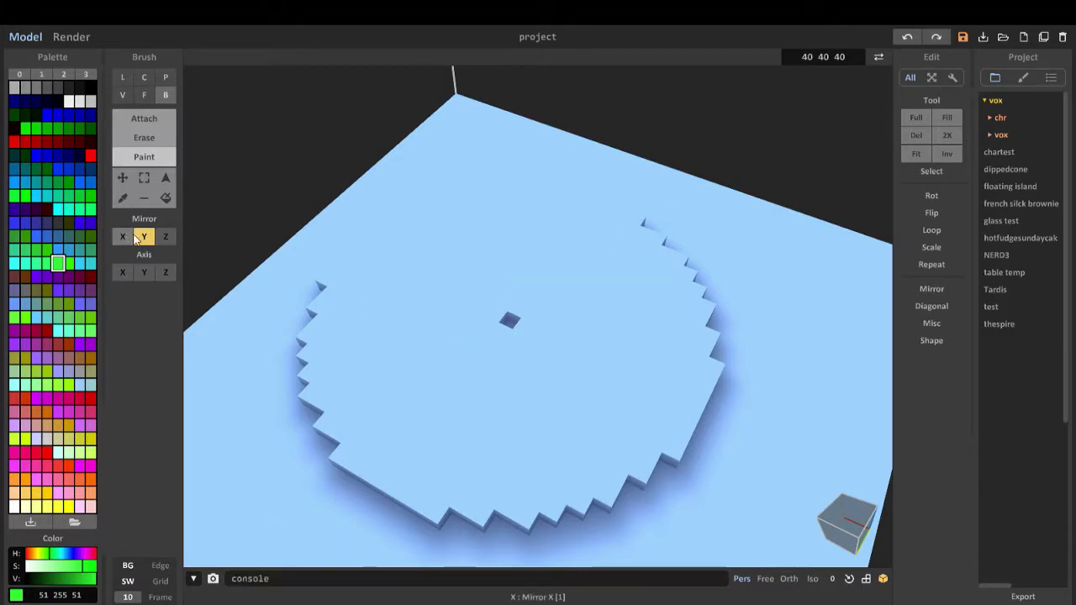
left_click(143, 237)
With Mirror Z on, paint a green square on the platform, then undo it
left_click(165, 237)
mouse_move(424, 348)
left_mouse_down()
mouse_move(525, 418)
mouse_move(483, 471)
left_mouse_up()
mouse_move(483, 471)
right_mouse_down()
mouse_move(360, 492)
mouse_move(305, 403)
mouse_move(376, 438)
mouse_move(437, 233)
mouse_move(516, 314)
mouse_move(743, 312)
mouse_move(740, 280)
mouse_move(749, 279)
mouse_move(504, 380)
mouse_move(535, 380)
mouse_move(583, 353)
right_mouse_up()
key("ctrl+z")
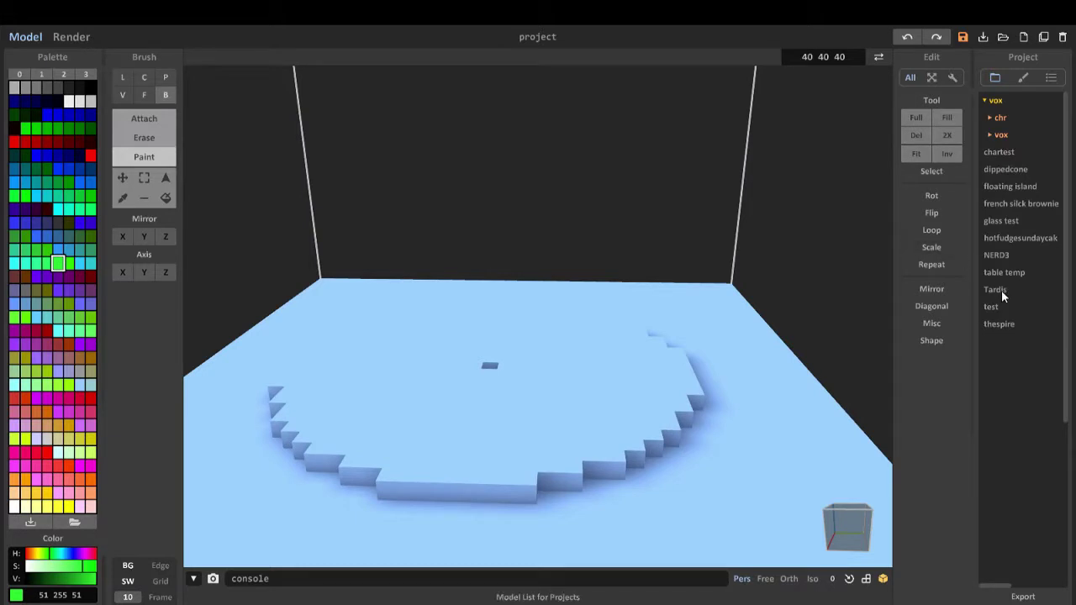
Open the 'glass test' model and orbit to a low front view of it
left_click(1008, 222)
right_click_drag(538, 446, 552, 290)
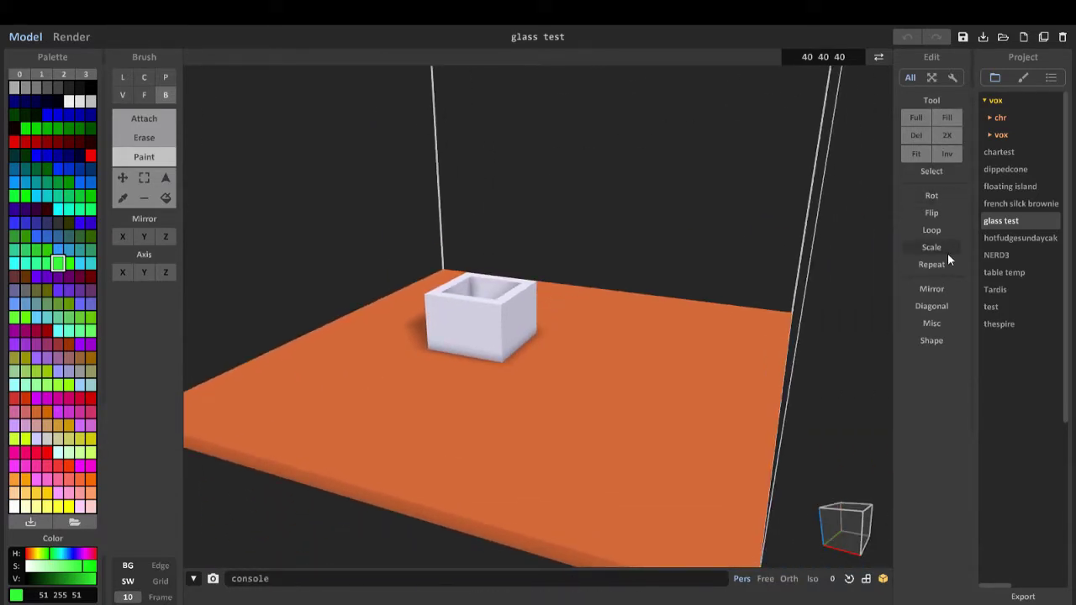
Fill the whole volume with green voxels, inspect it, then undo the fill
left_click(919, 114)
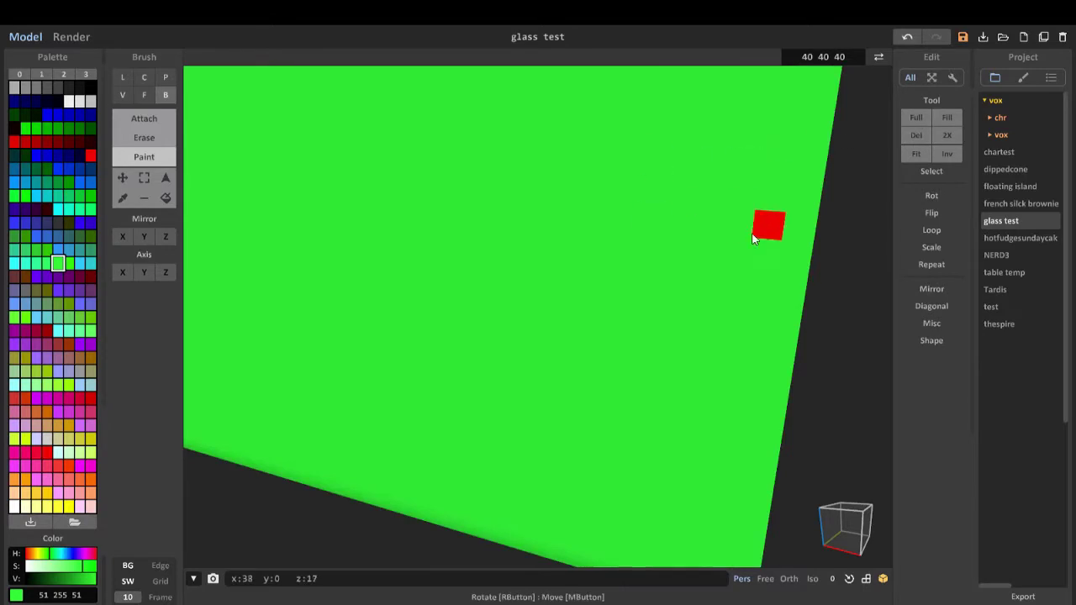
right_click_drag(748, 235, 579, 256)
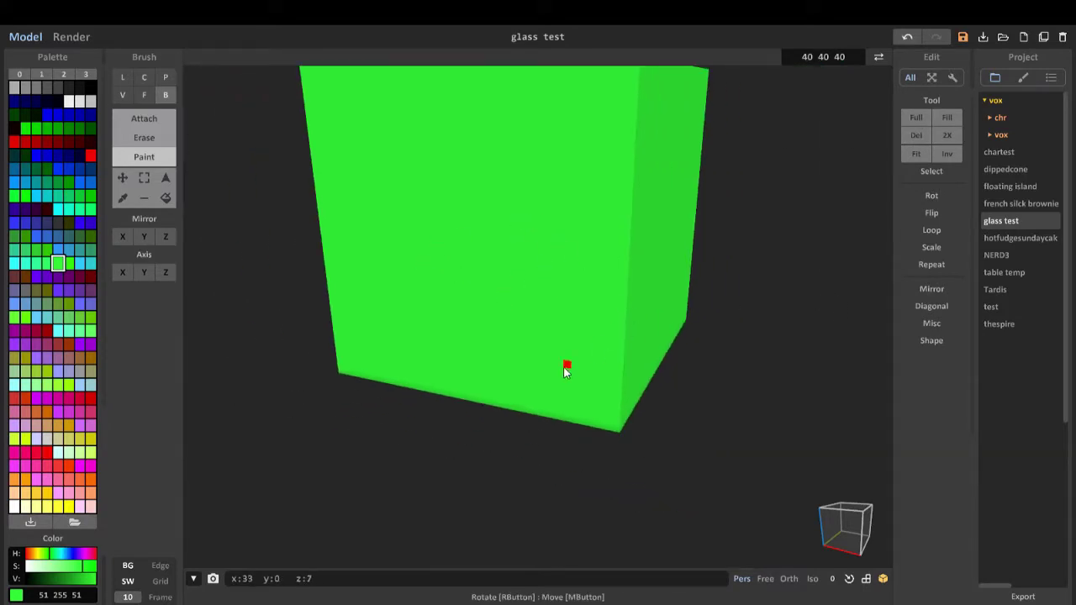
key("ctrl+z")
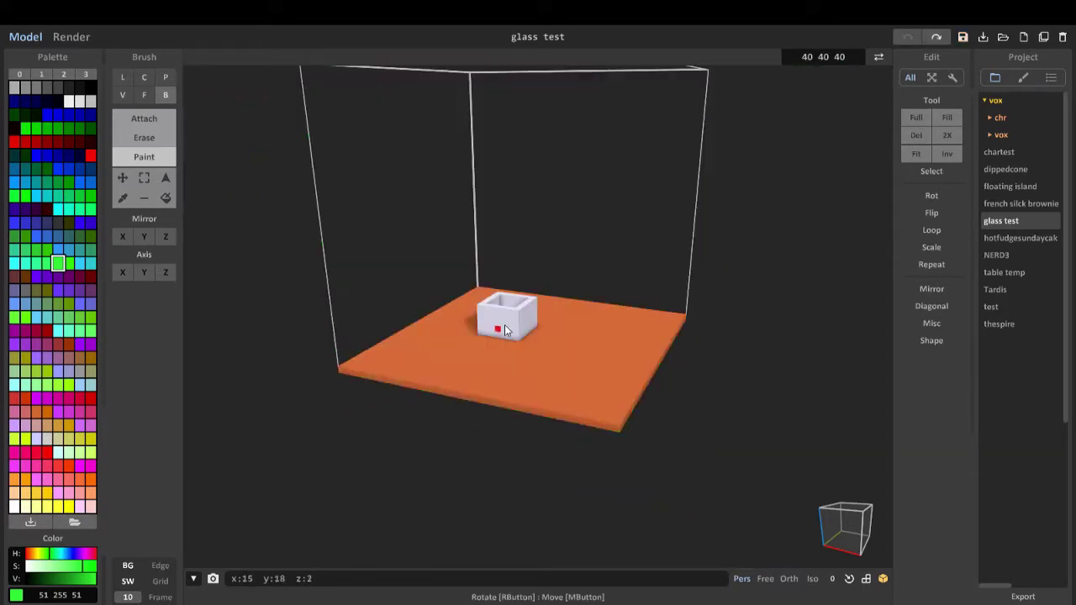
Try recolouring the floor and box green, then deleting them, undoing each change
left_click(957, 118)
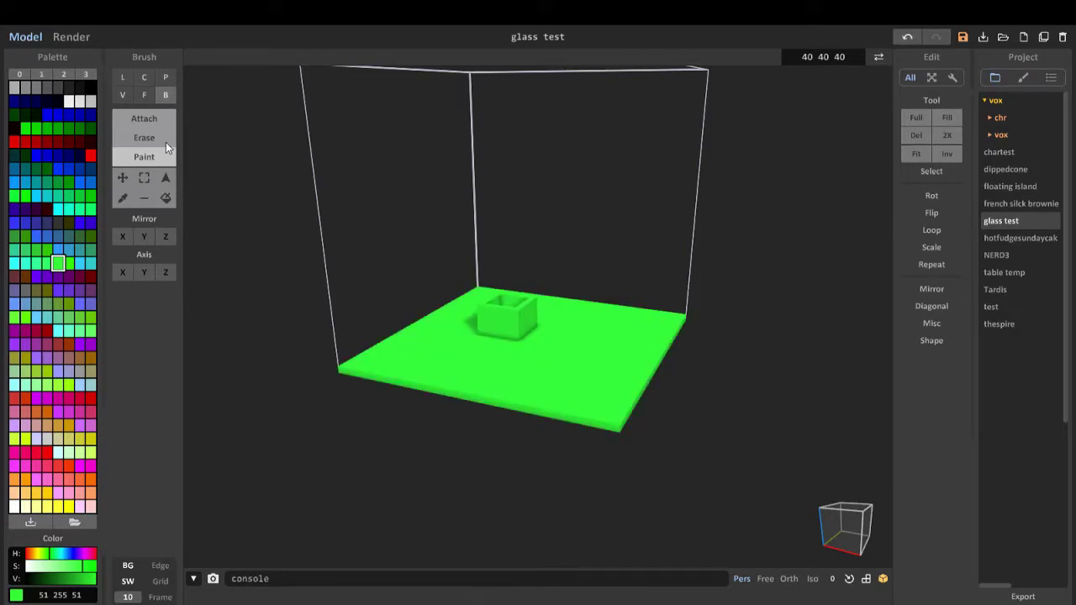
left_click(147, 117)
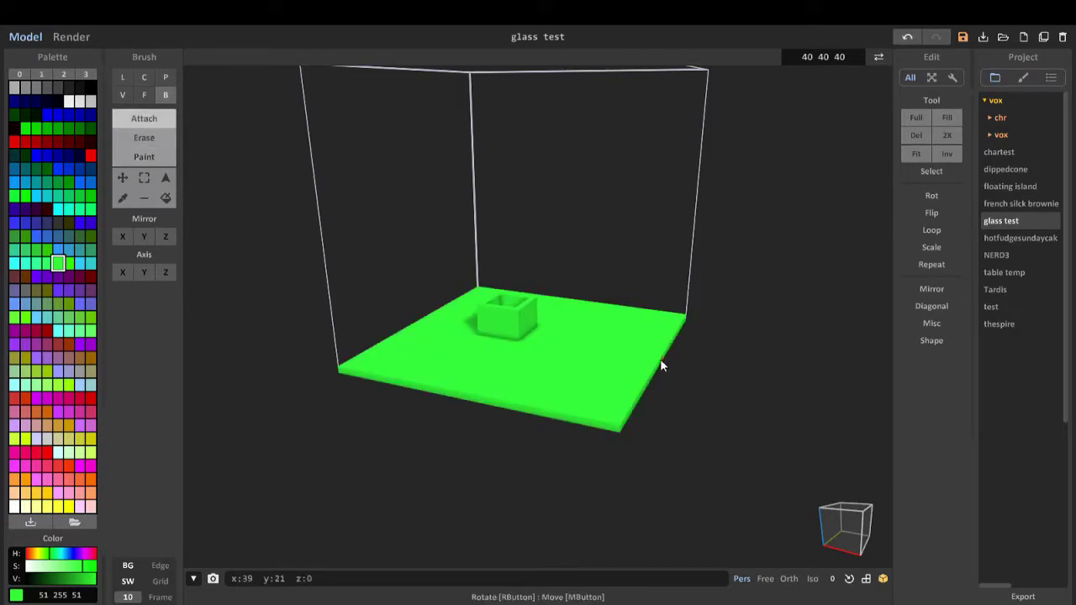
key("ctrl+z")
left_click(917, 136)
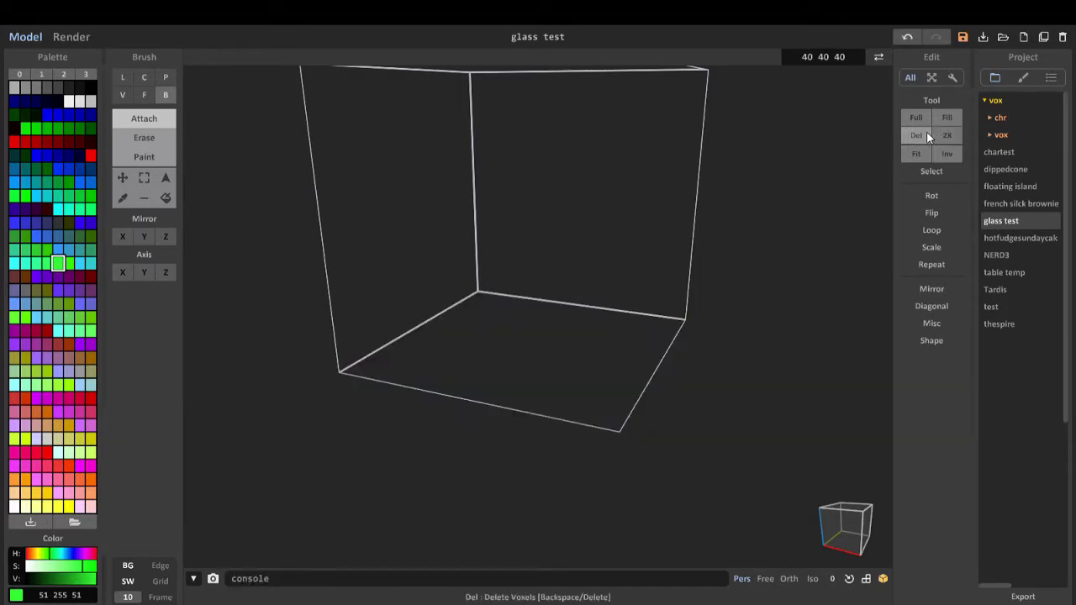
key("ctrl+z")
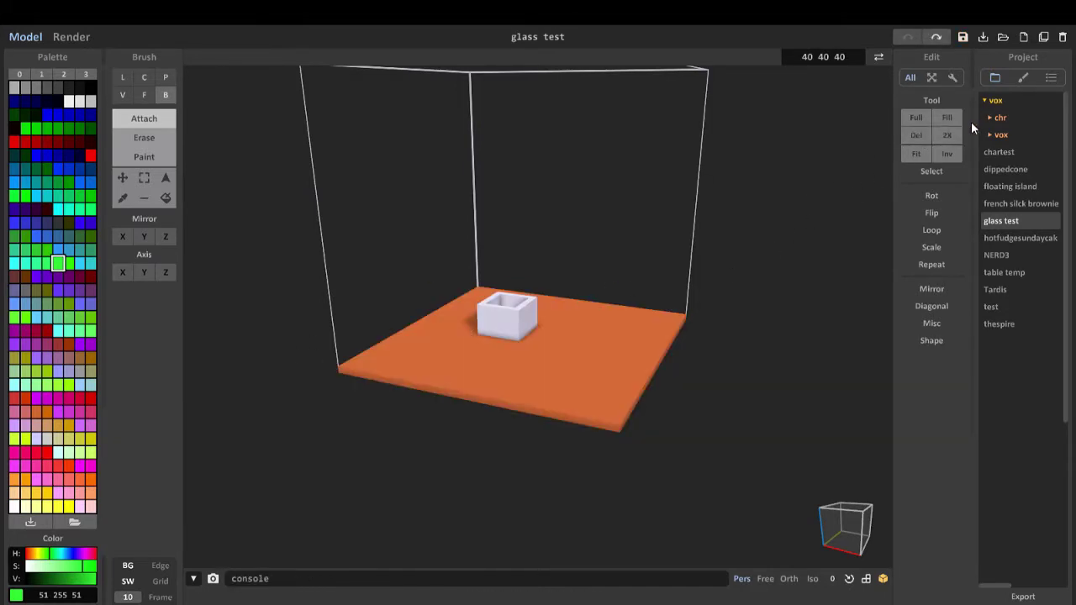
Double the model's width and depth, then undo back to the 40 40 40 size
left_click(947, 135)
mouse_move(623, 361)
right_mouse_down()
mouse_move(600, 319)
mouse_move(610, 365)
mouse_move(619, 363)
right_mouse_up()
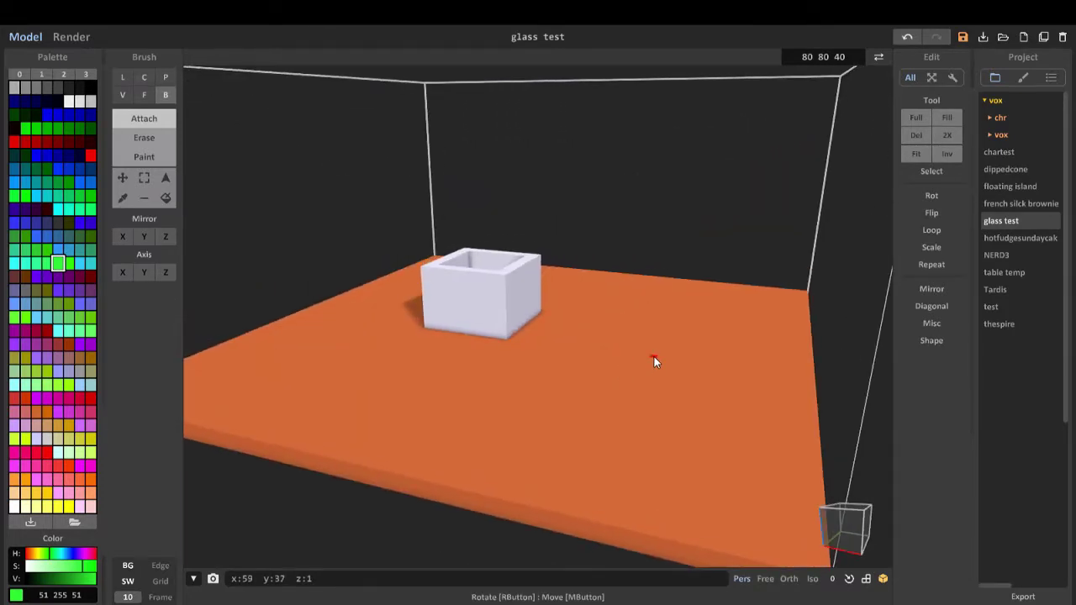
key("ctrl+z")
key("ctrl+z")
right_click_drag(627, 255, 656, 334)
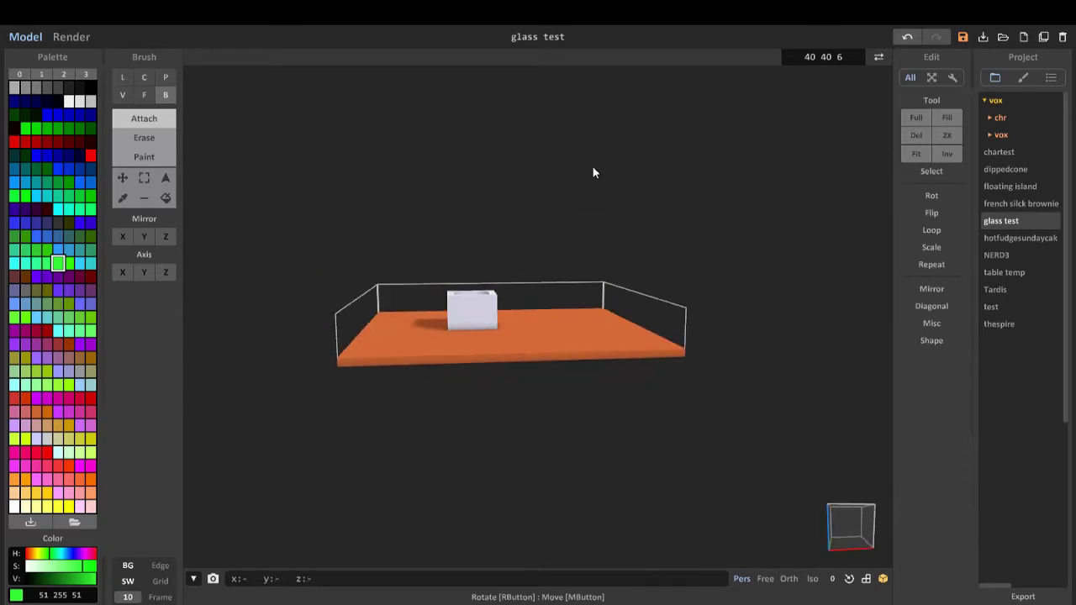
right_click_drag(595, 175, 644, 223)
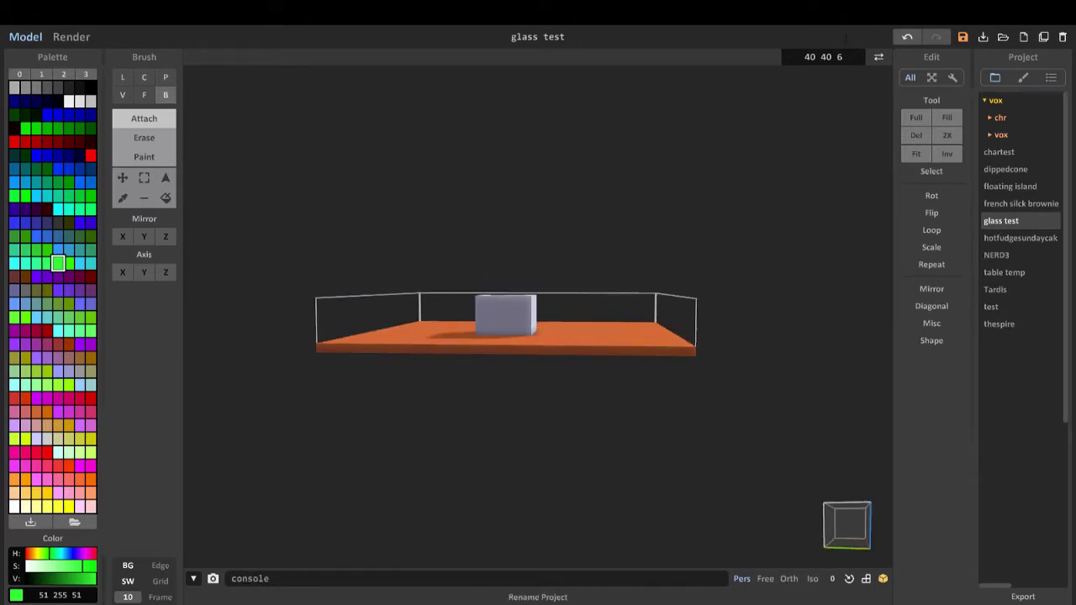
key("ctrl+z")
Invert the model by filling all empty space green, then undo the inverse fill
left_click(947, 154)
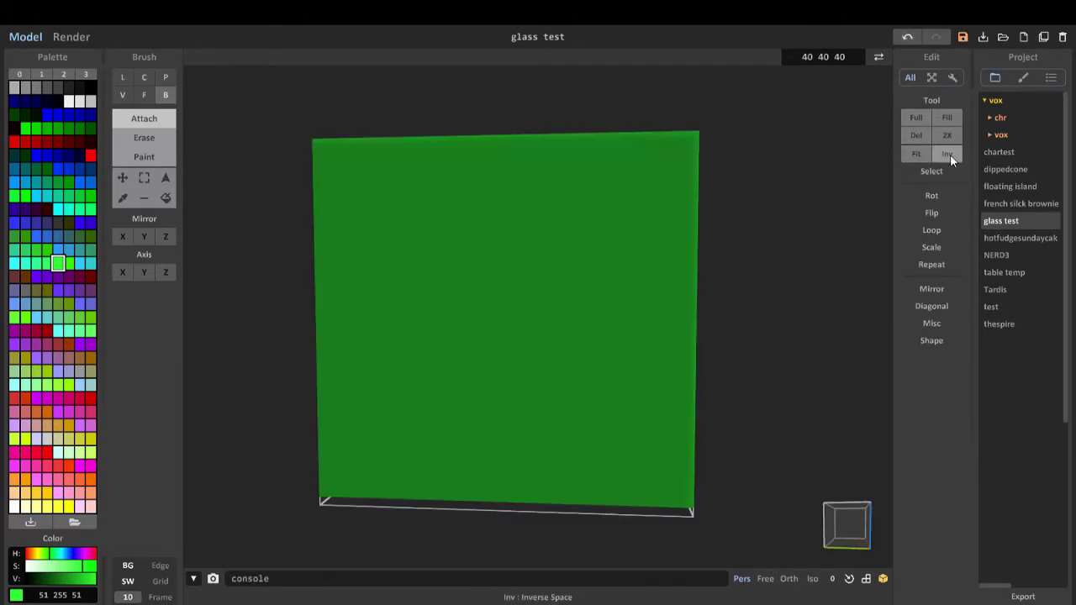
right_click_drag(841, 193, 784, 78)
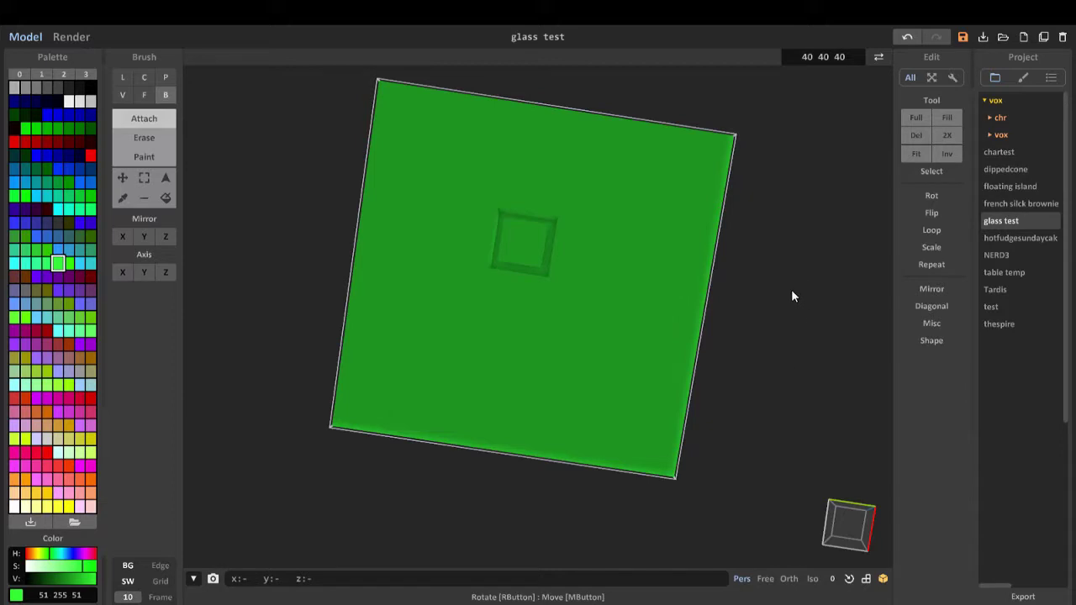
key("ctrl+z")
right_click_drag(802, 281, 920, 214)
Rotate the model through full 90-degree turns about the X, Y and Z axes
mouse_move(919, 214)
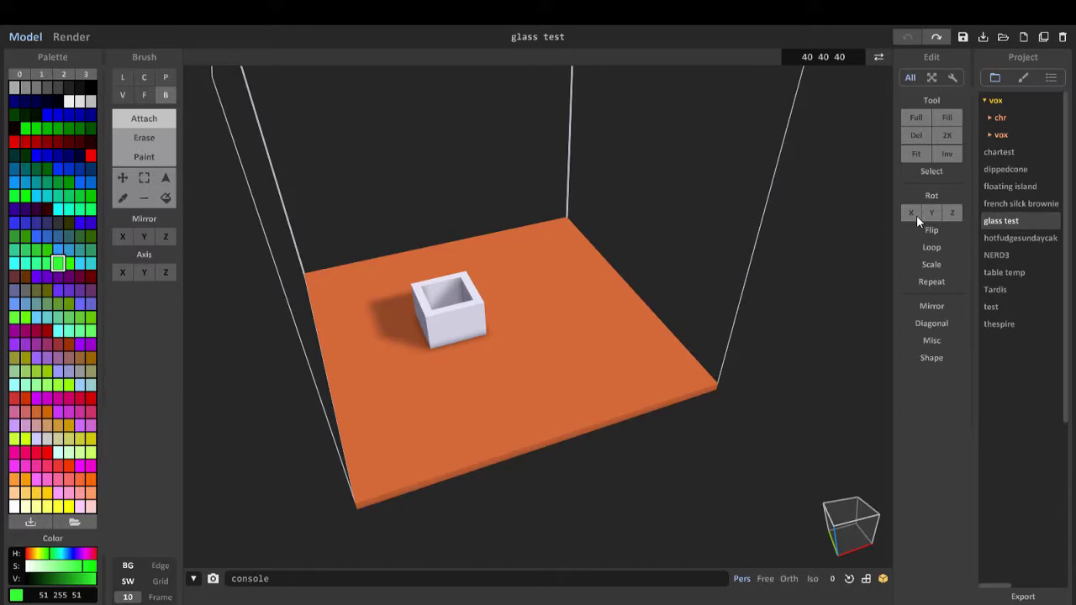
left_click(911, 213)
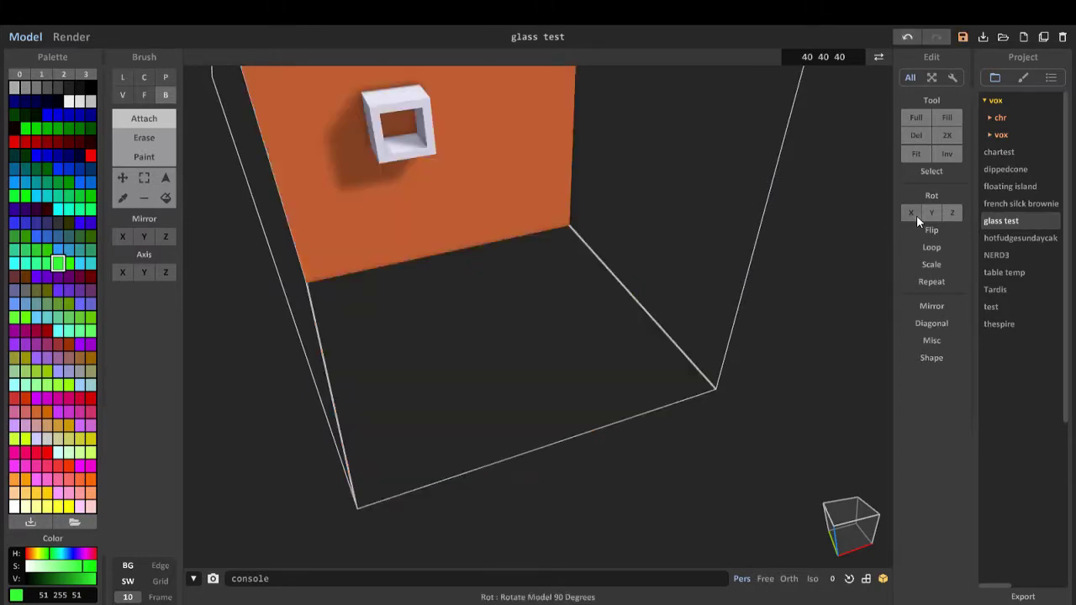
left_click(916, 215)
left_click(916, 215)
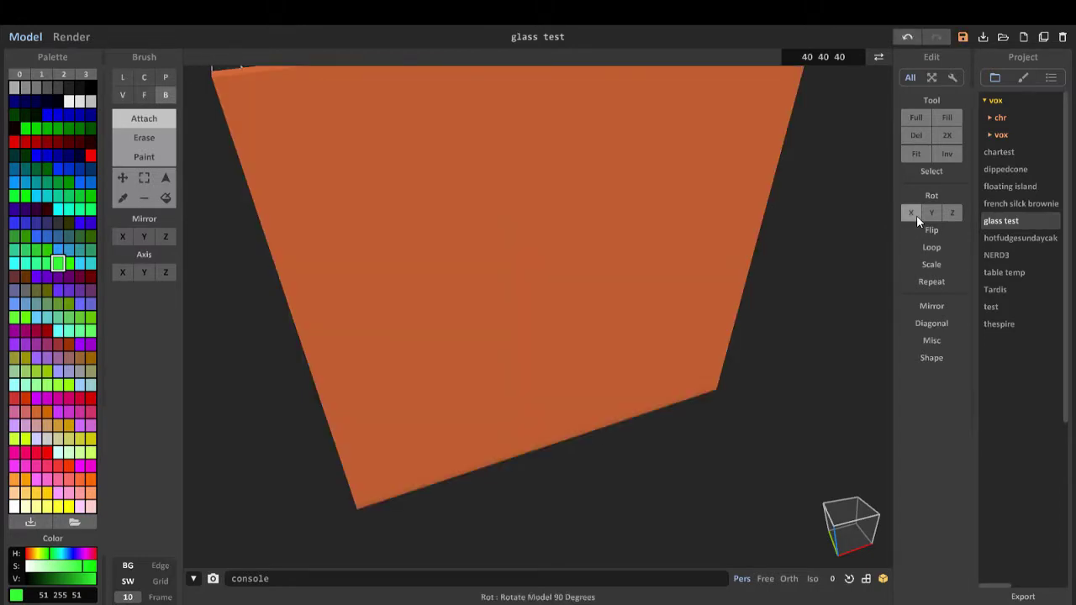
left_click(916, 215)
left_click(930, 214)
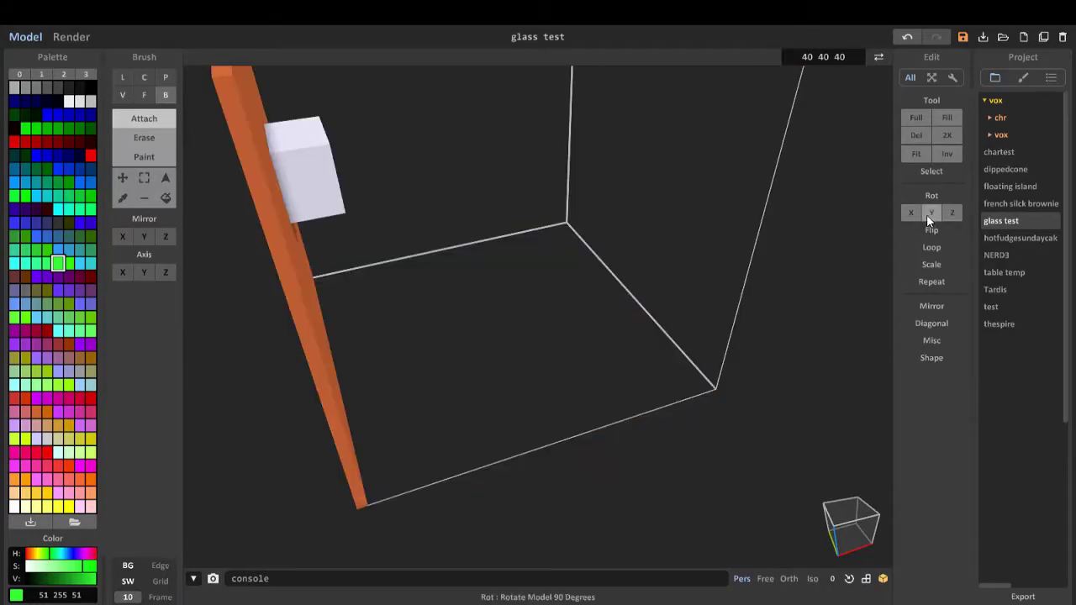
left_click(927, 214)
left_click(928, 213)
left_click(927, 214)
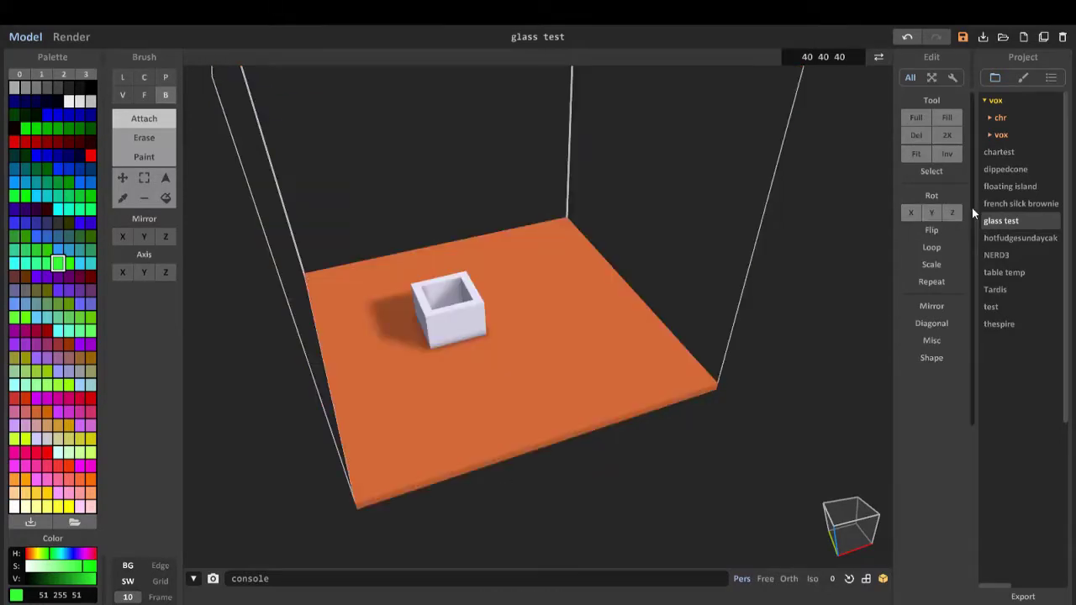
left_click(960, 212)
left_click(961, 212)
left_click(961, 212)
left_click(961, 212)
Flip the model along Y, Z and X, flipping each back again
left_click(940, 229)
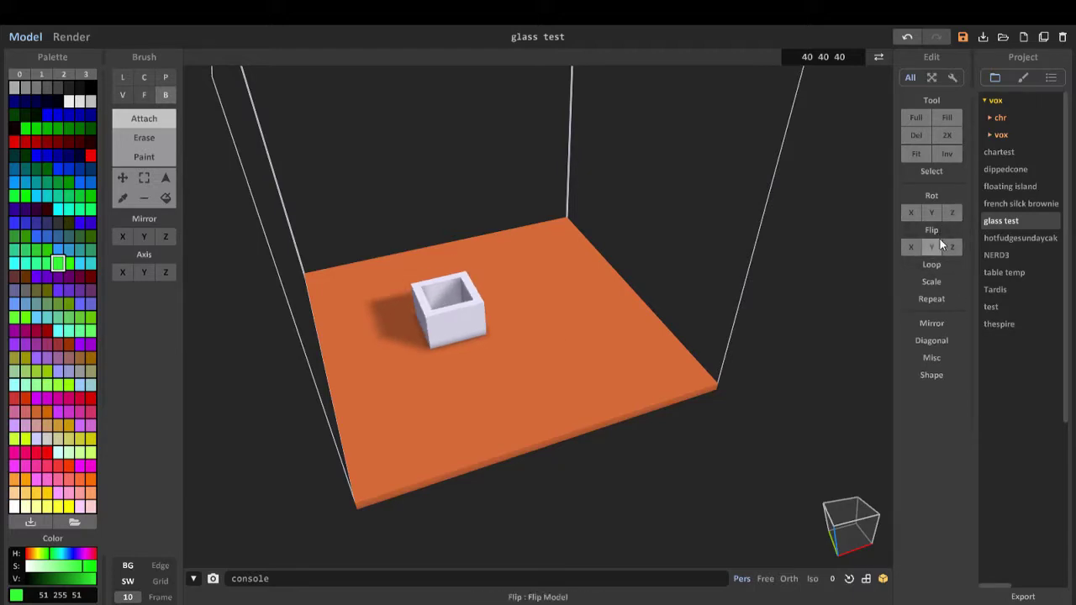
left_click(934, 248)
left_click(935, 249)
left_click(943, 247)
left_click(946, 248)
left_click(913, 251)
left_click(907, 245)
Loop-shift the box five steps toward +X
right_click_drag(850, 253, 887, 277)
left_click(931, 264)
left_click(910, 282)
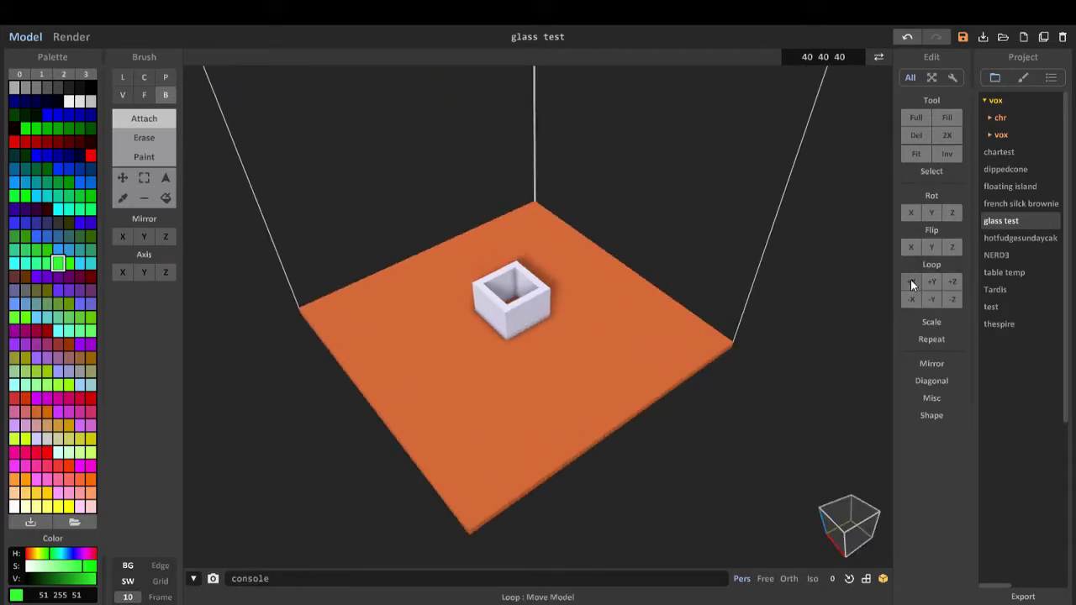
left_click(910, 283)
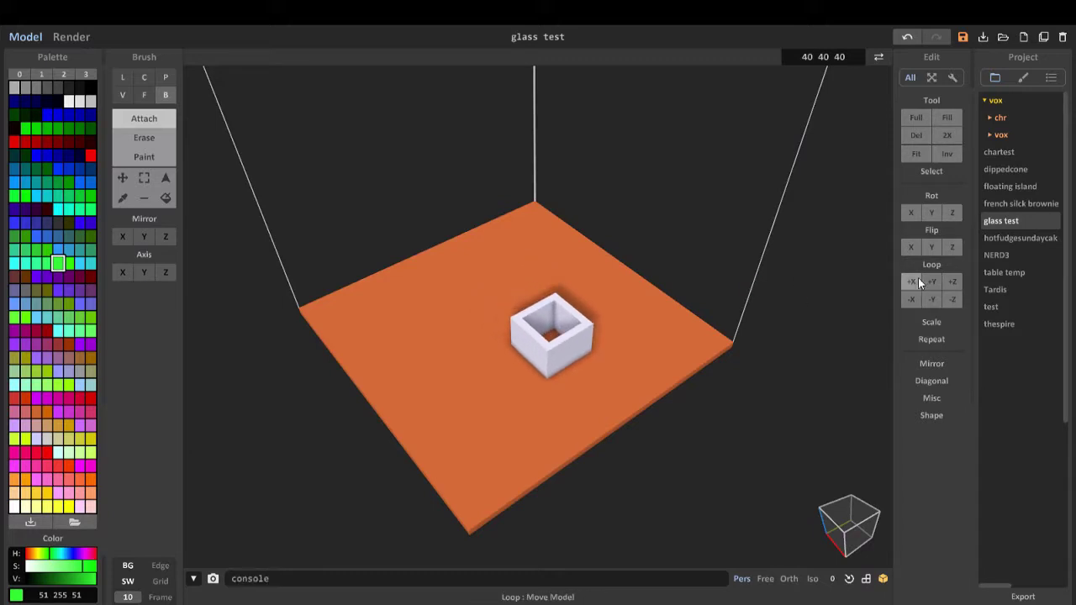
left_click(919, 283)
left_click(918, 281)
left_click(918, 281)
left_click(919, 281)
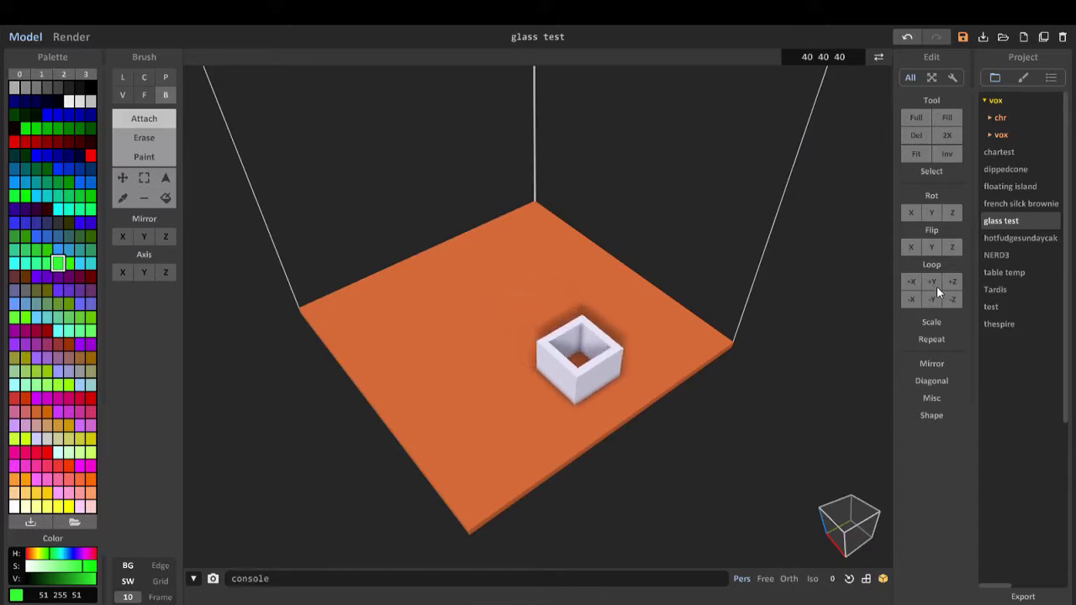
Loop-shift the model two steps toward +Y, three toward -Y and three toward -Z
left_click(931, 284)
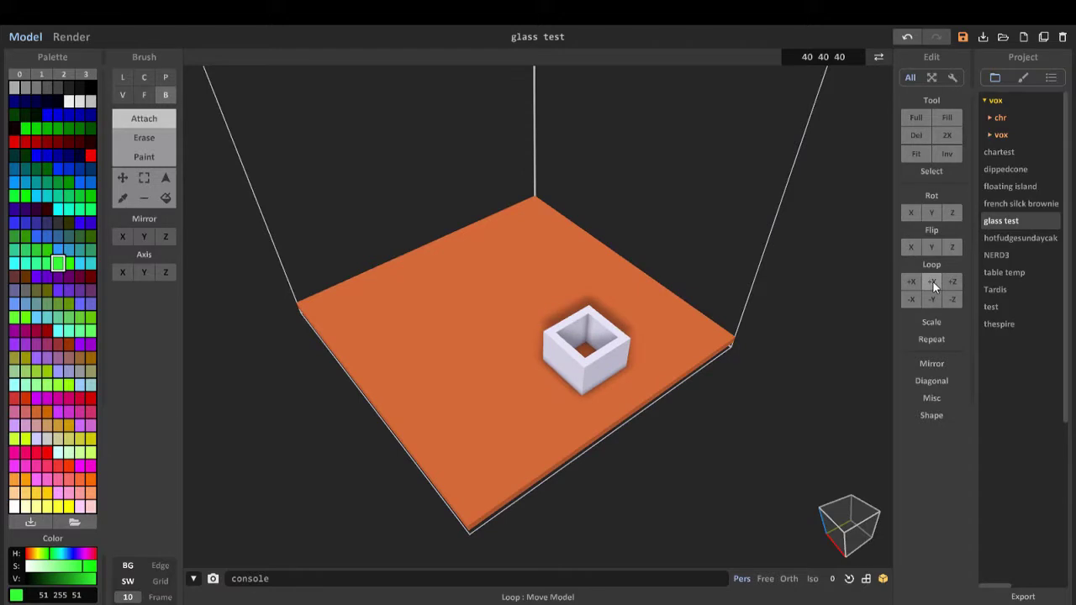
left_click(933, 282)
left_click(932, 299)
left_click(931, 299)
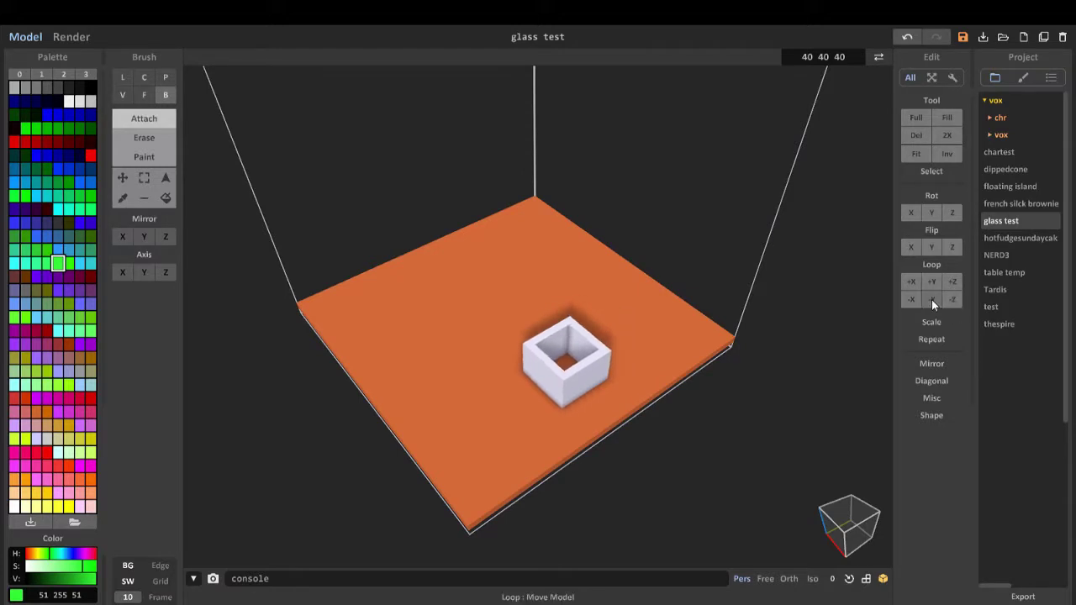
left_click(931, 299)
left_click(946, 299)
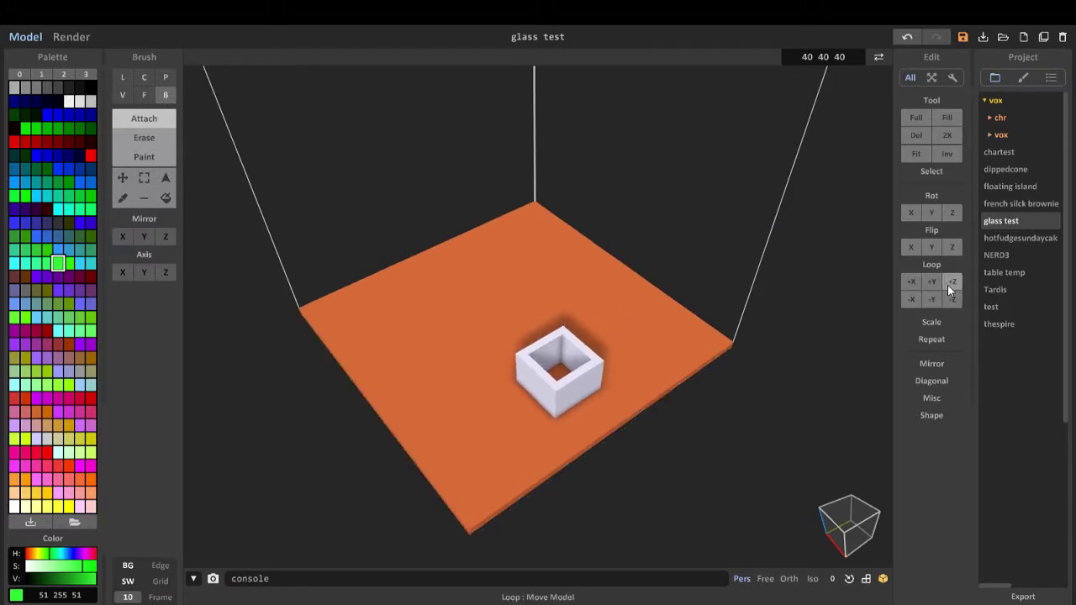
left_click(956, 293)
left_click(959, 300)
Scale the model by 70, view the enlarged result, then undo back to 40 40 40
left_click(942, 320)
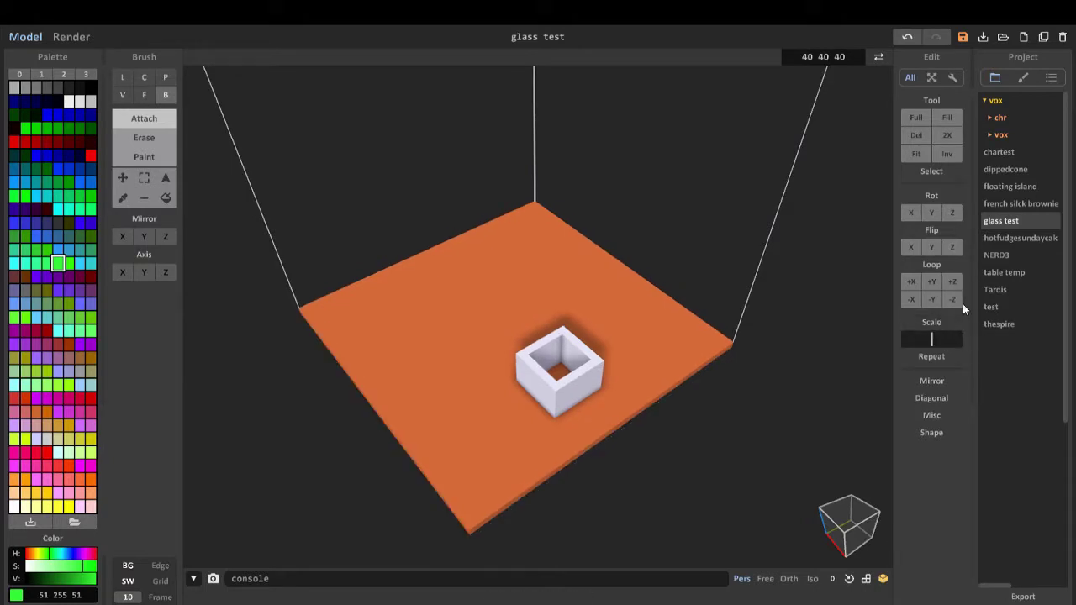
type("70")
key("Return")
scroll(440, 305, "down", 5)
right_click_drag(439, 306, 446, 336)
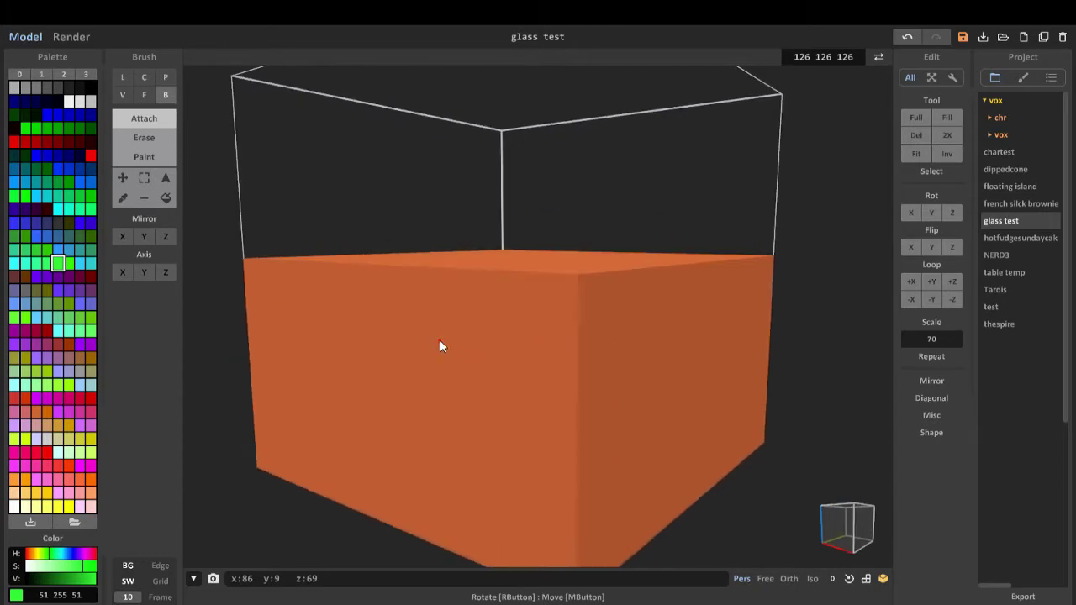
key("ctrl+z")
Repeat the model 2 times, tiling four boxes on an 80 80 floor
left_click(951, 371)
type("2")
key("Return")
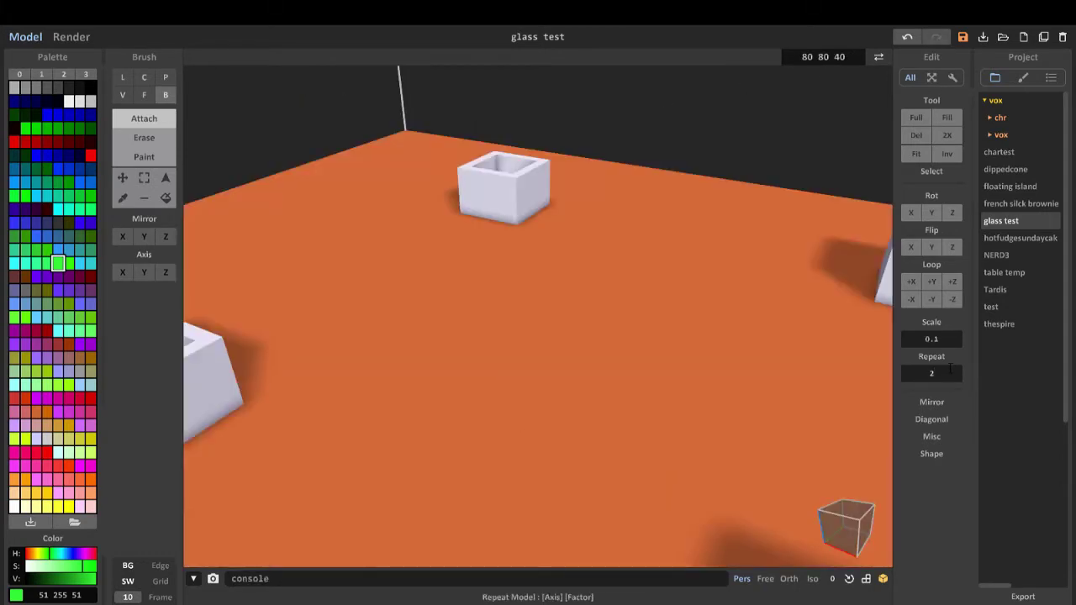
scroll(714, 353, "down", 3)
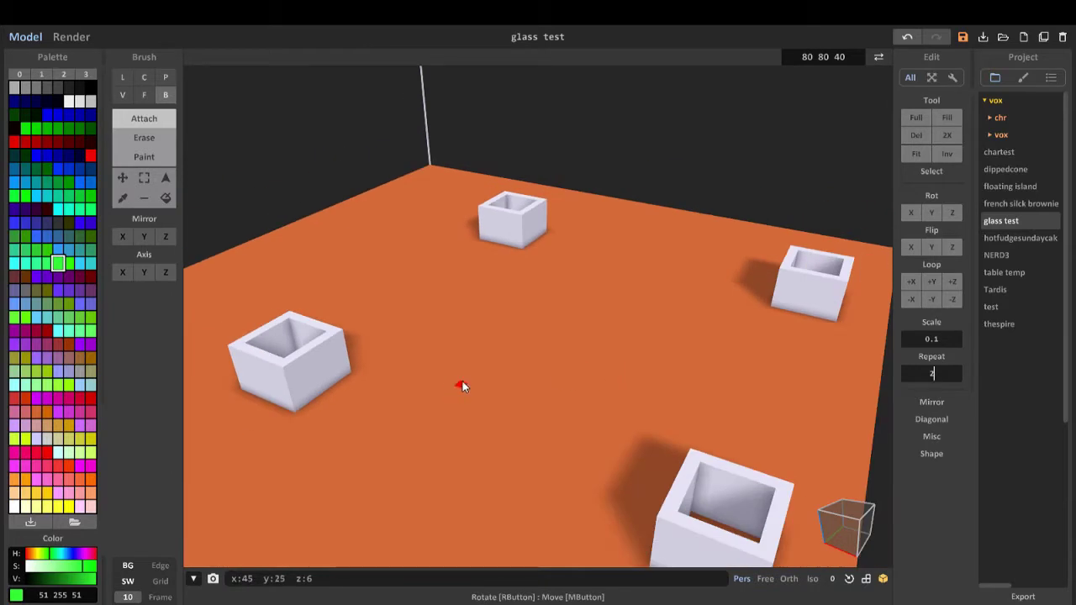
scroll(468, 382, "down", 3)
right_click_drag(546, 336, 629, 380)
Undo the repeat, then mirror the model along Z and undo that too
key("ctrl+z")
right_click_drag(638, 281, 646, 378)
left_click(931, 402)
left_click(952, 398)
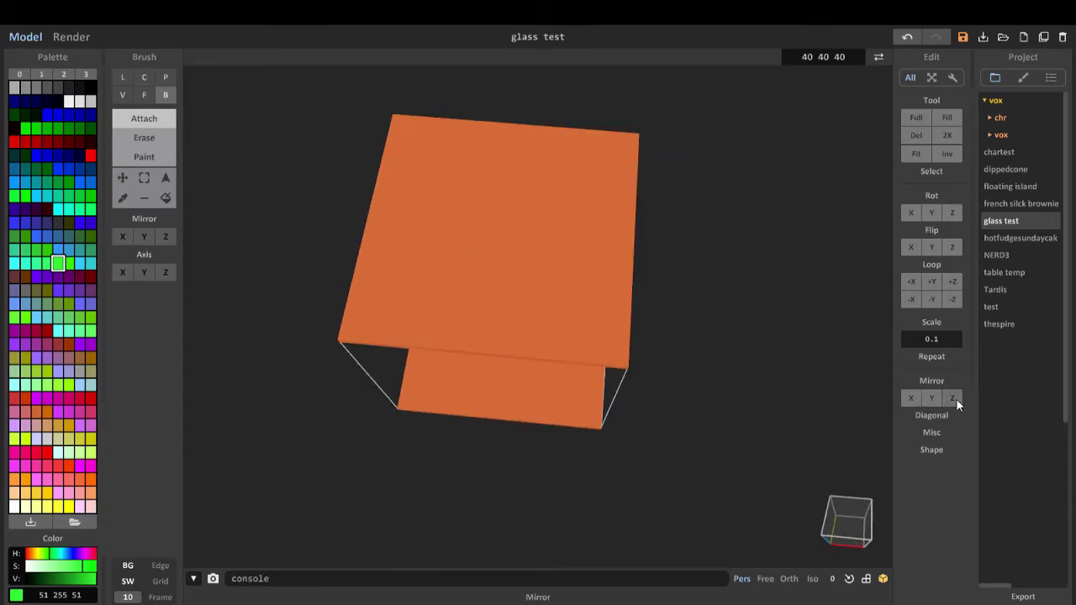
mouse_move(756, 361)
right_mouse_down()
mouse_move(739, 306)
mouse_move(610, 172)
mouse_move(569, 326)
right_mouse_up()
key("ctrl+z")
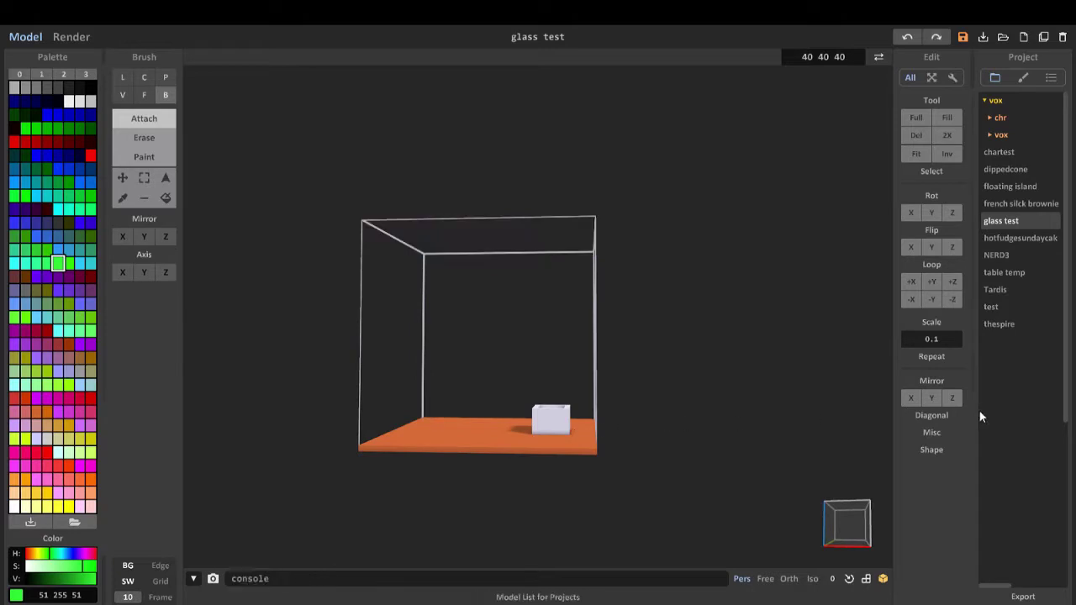
Undo the box widening back to a square, then mirror the model along X
right_click_drag(799, 416, 678, 470)
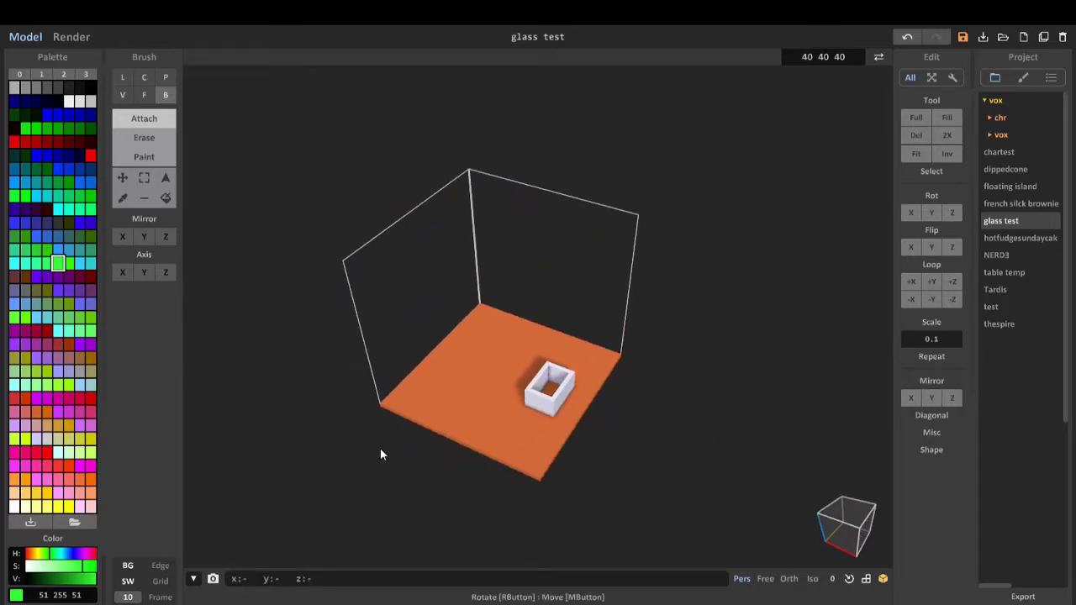
key("ctrl+z")
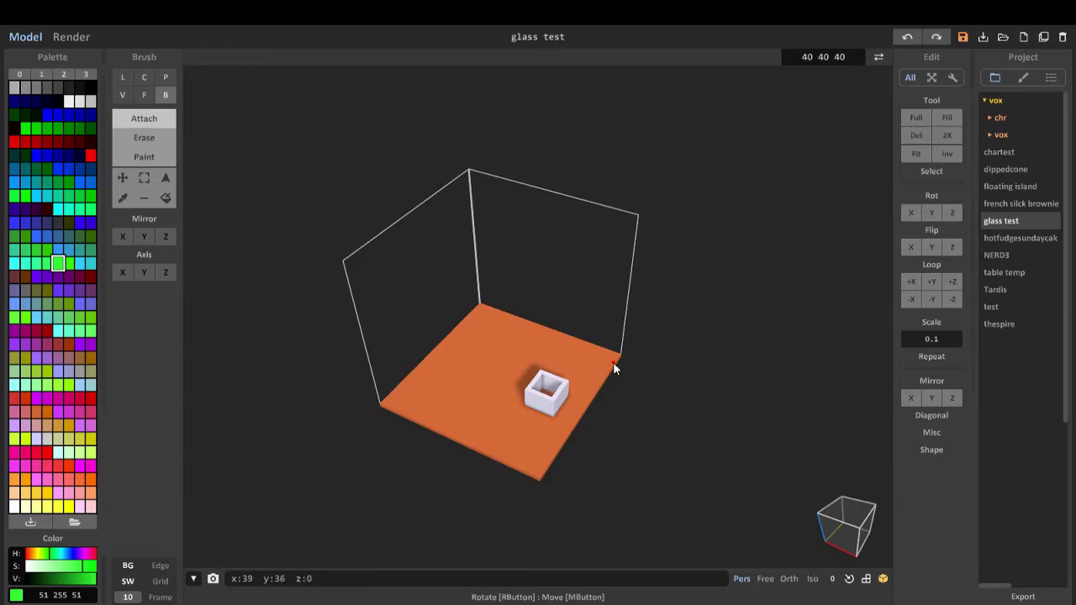
left_click(909, 398)
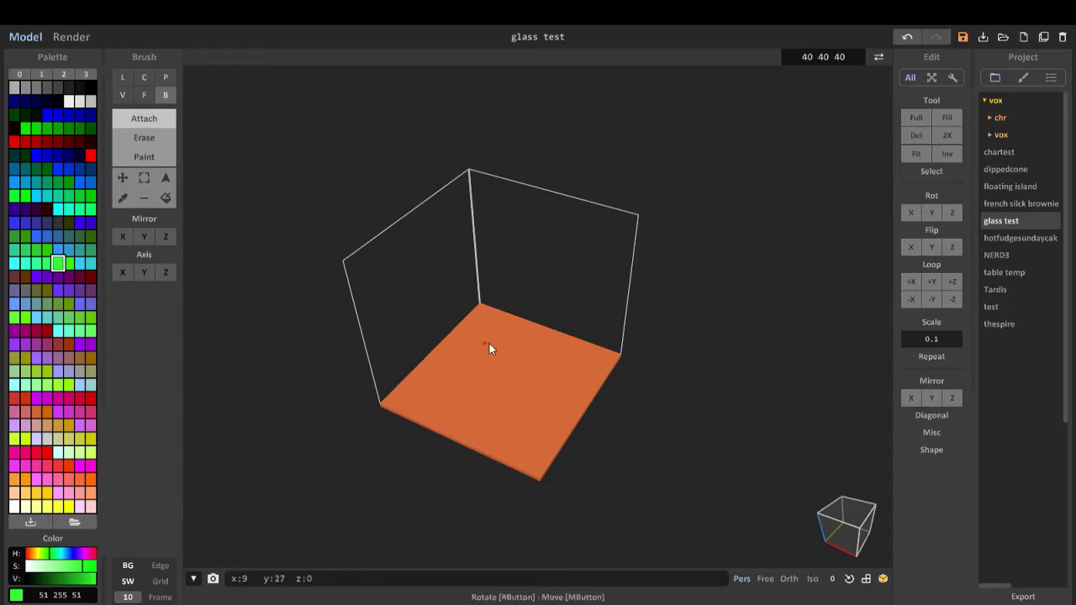
right_click_drag(493, 351, 535, 356)
Try Diagonal mirrors on each axis, undoing each, and expand the Misc section
left_click(911, 416)
left_click(910, 416)
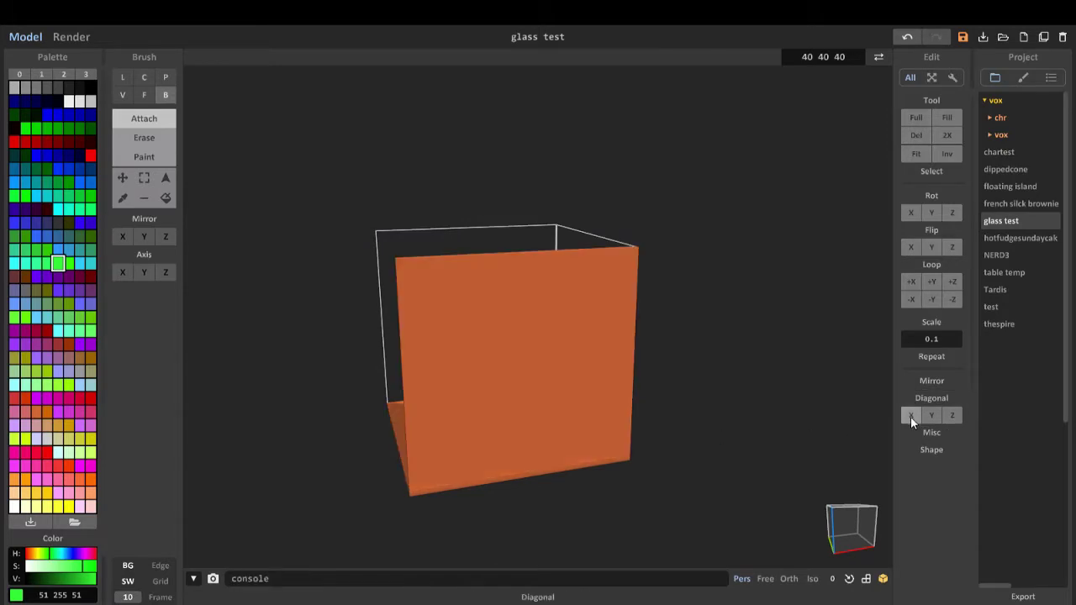
right_click_drag(689, 395, 611, 404)
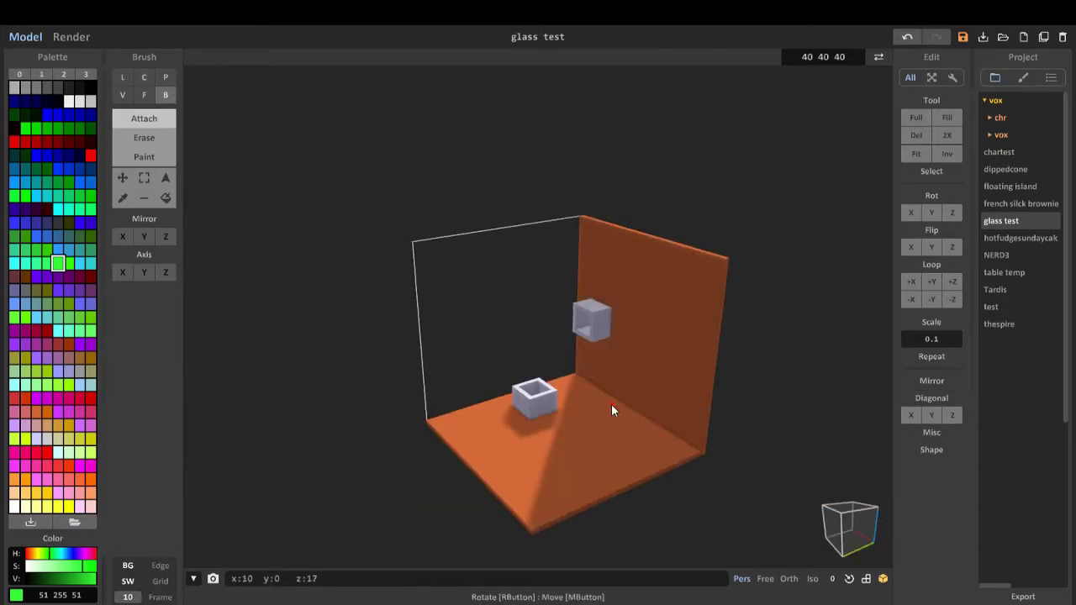
key("ctrl+z")
left_click(932, 415)
key("ctrl+z")
left_click(952, 415)
key("ctrl+z")
key("ctrl+z")
right_click_drag(668, 395, 500, 436)
left_click(930, 433)
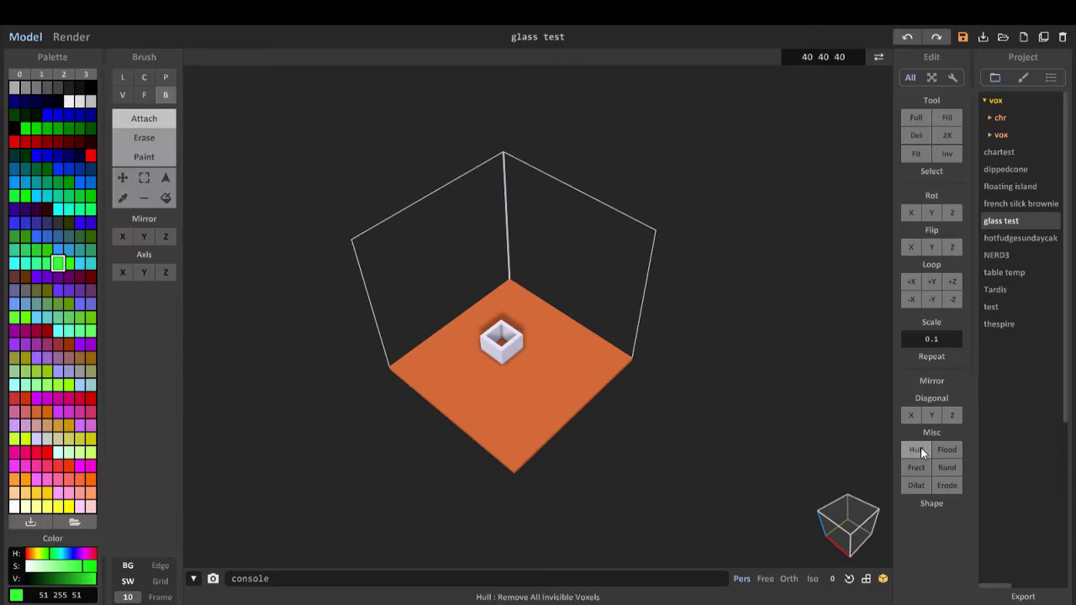
Fill the model with random colours and inspect the coloured floor from the side
right_click_drag(617, 398, 768, 456)
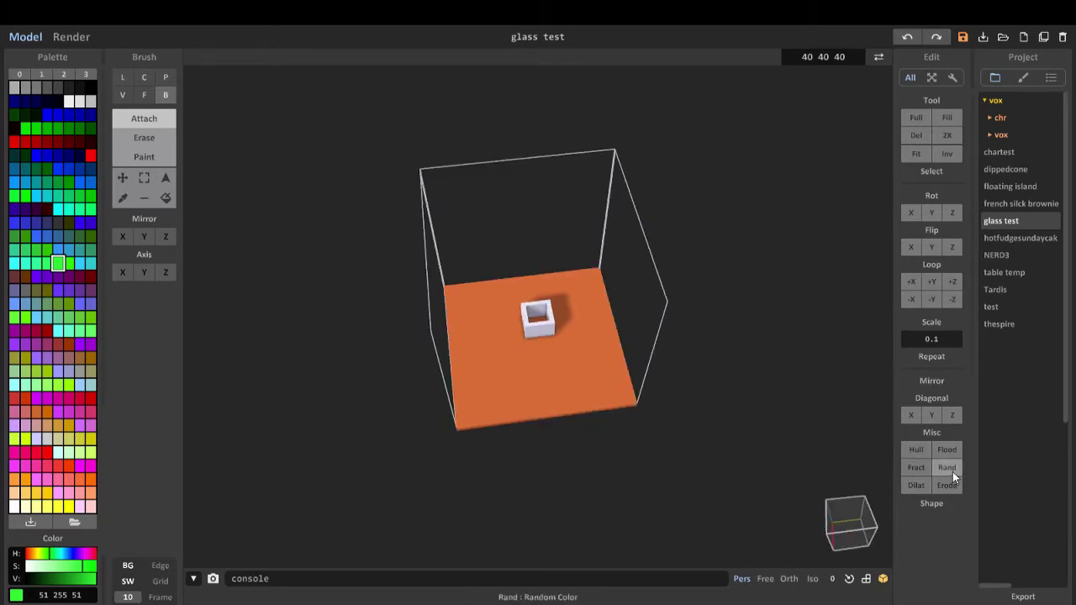
left_click(950, 470)
right_click_drag(874, 466, 351, 458)
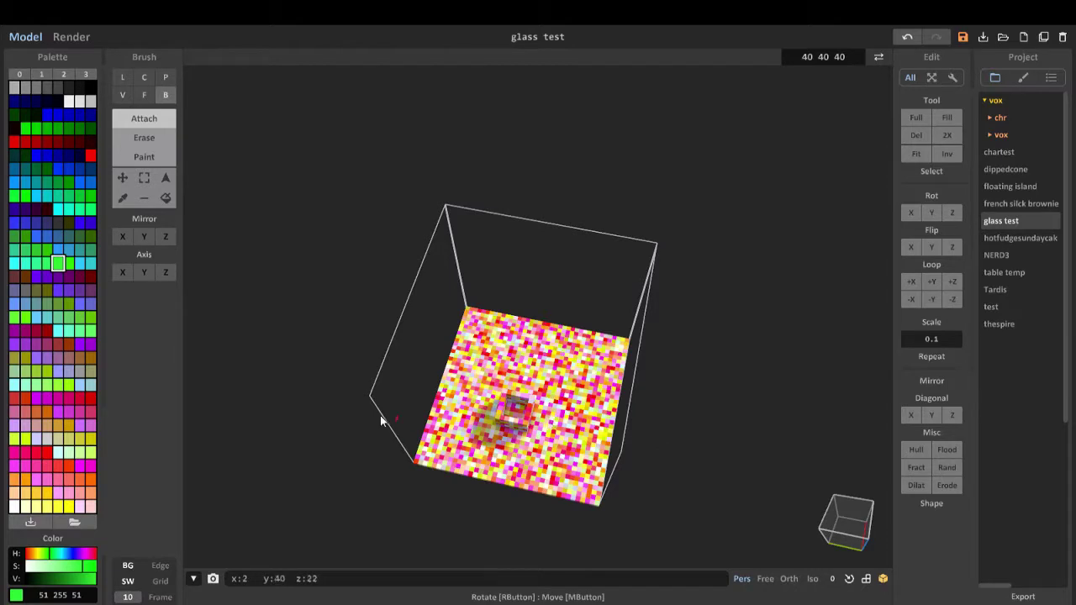
scroll(506, 384, "up", 2)
right_click_drag(505, 384, 562, 385)
middle_click_drag(561, 385, 586, 288)
scroll(586, 288, "up", 2)
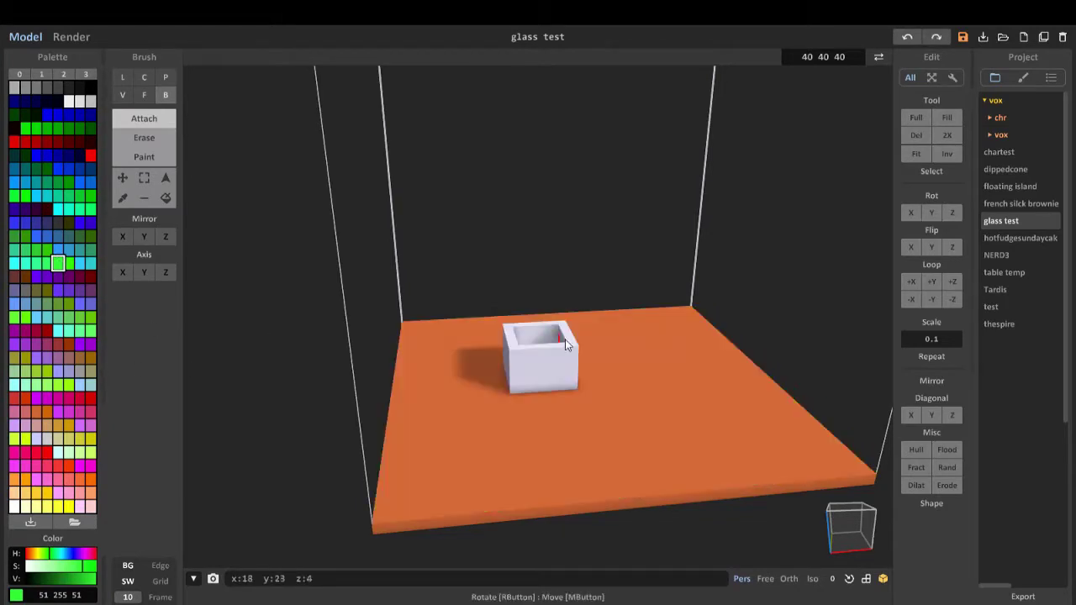
Erode the model, undo the erosion, and fold away the Misc options
left_click(947, 485)
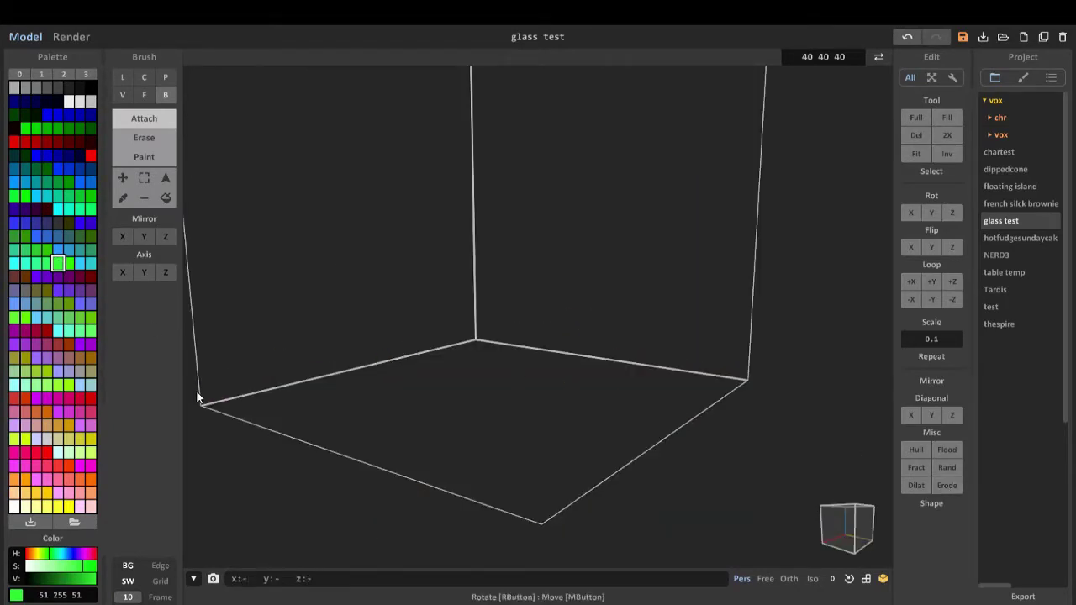
key("ctrl+z")
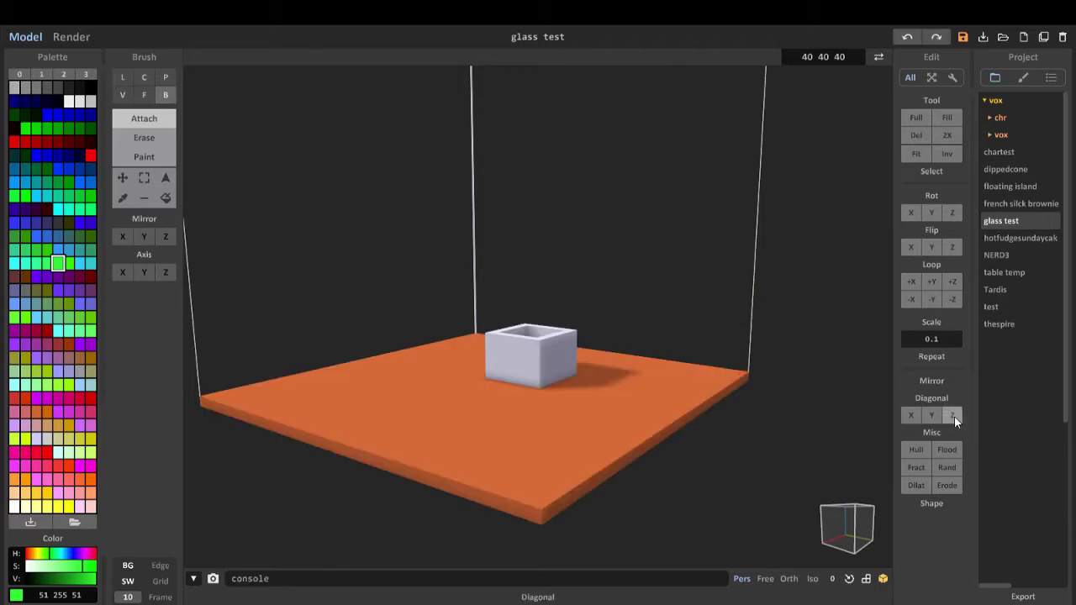
left_click(939, 432)
Generate an ellipsoid, then a cylinder, then a stepped pyramid from the Shape options
left_click(936, 451)
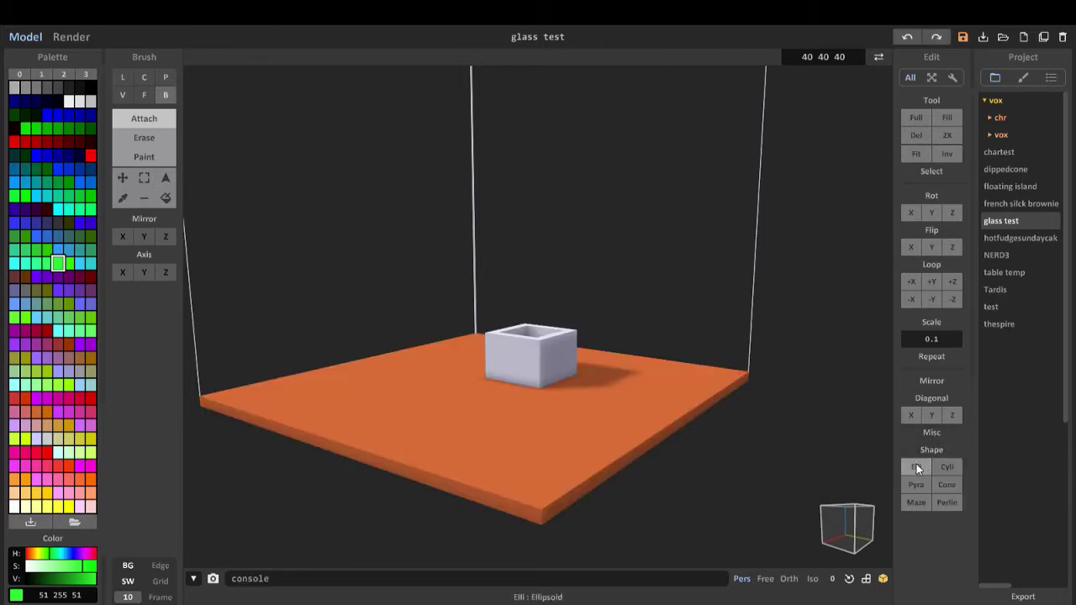
left_click(915, 465)
right_click_drag(639, 404, 572, 382)
left_click(947, 467)
right_click_drag(749, 379, 684, 328)
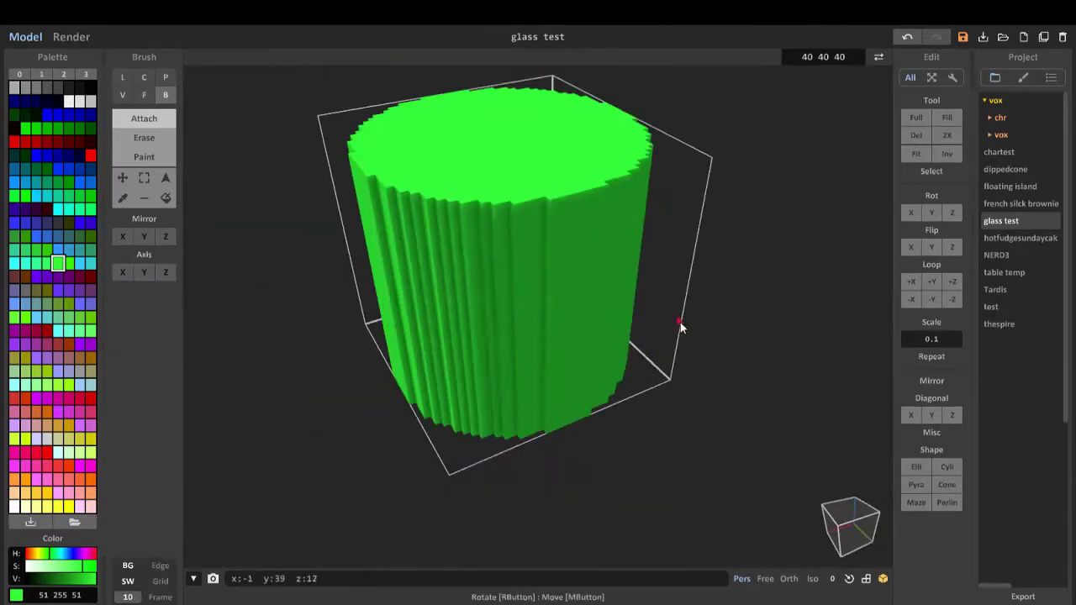
left_click(916, 485)
right_click_drag(626, 389, 538, 403)
Generate a cone, a maze cube and two Perlin-noise shapes
left_click(954, 482)
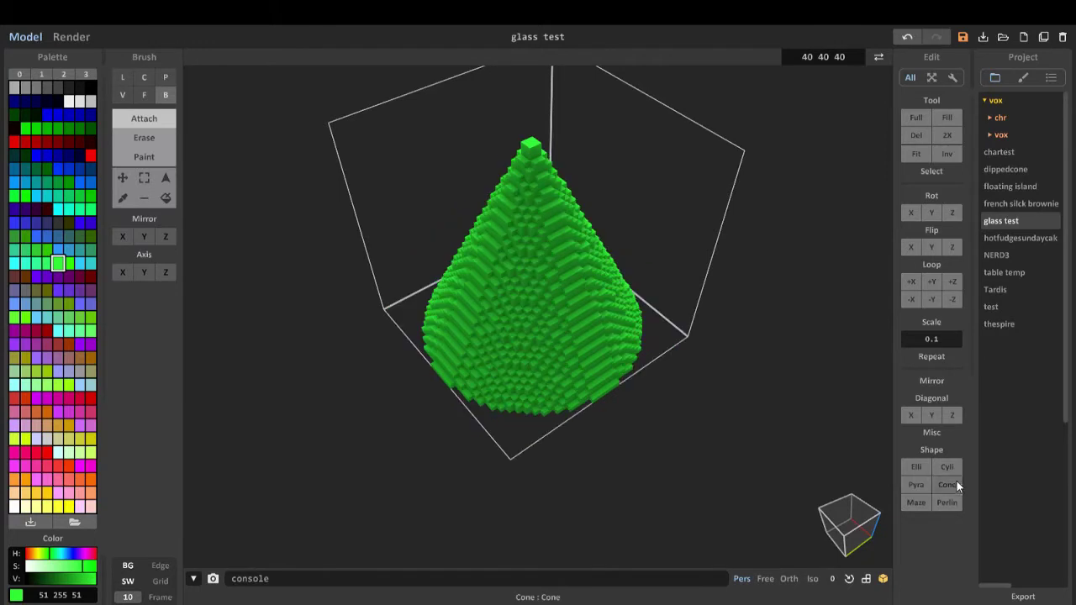
left_click(915, 506)
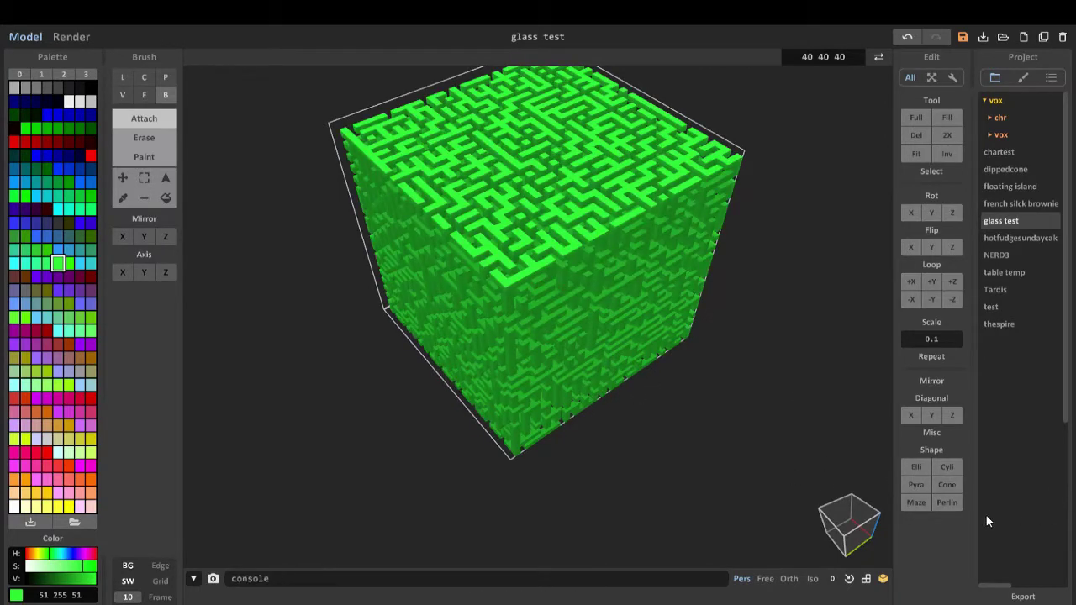
left_click(951, 505)
key("ctrl+z")
left_click(954, 503)
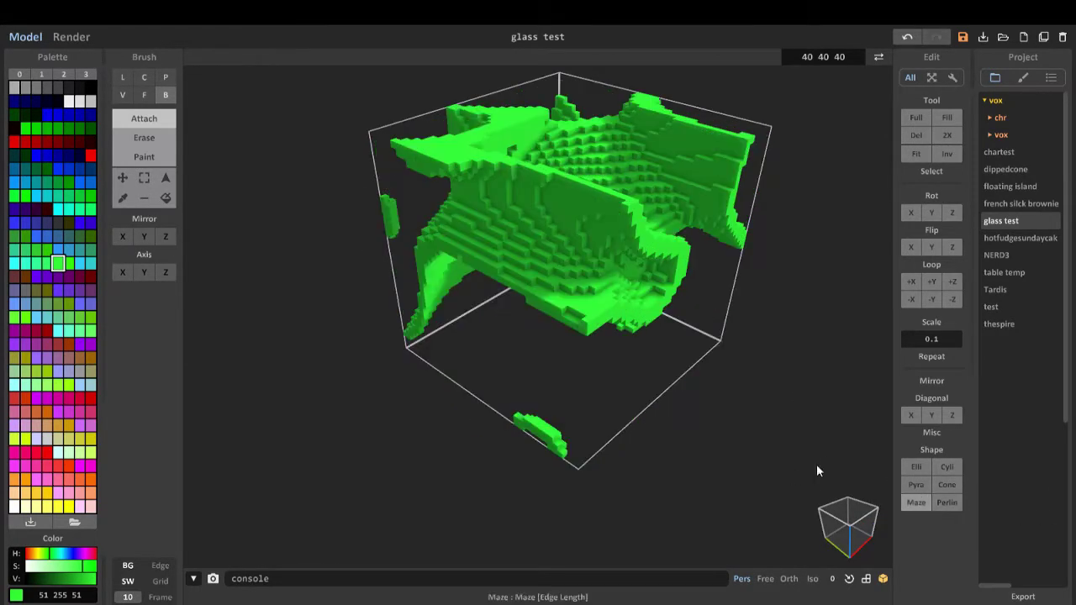
right_click_drag(677, 411, 744, 396)
Undo back to the plate and white box and collapse all Edit option groups
left_click(907, 36)
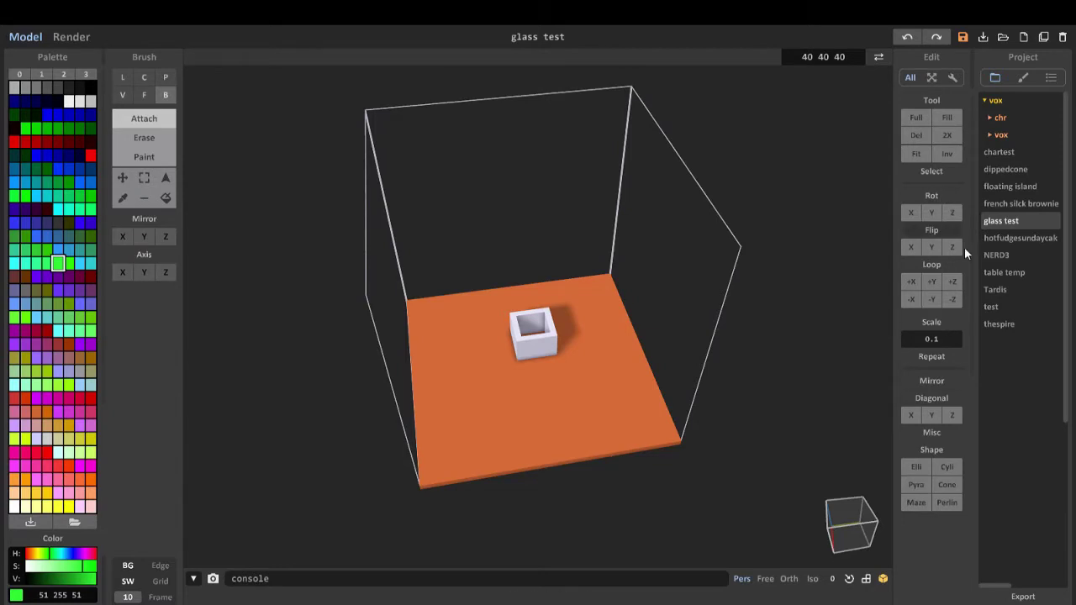
left_click(946, 450)
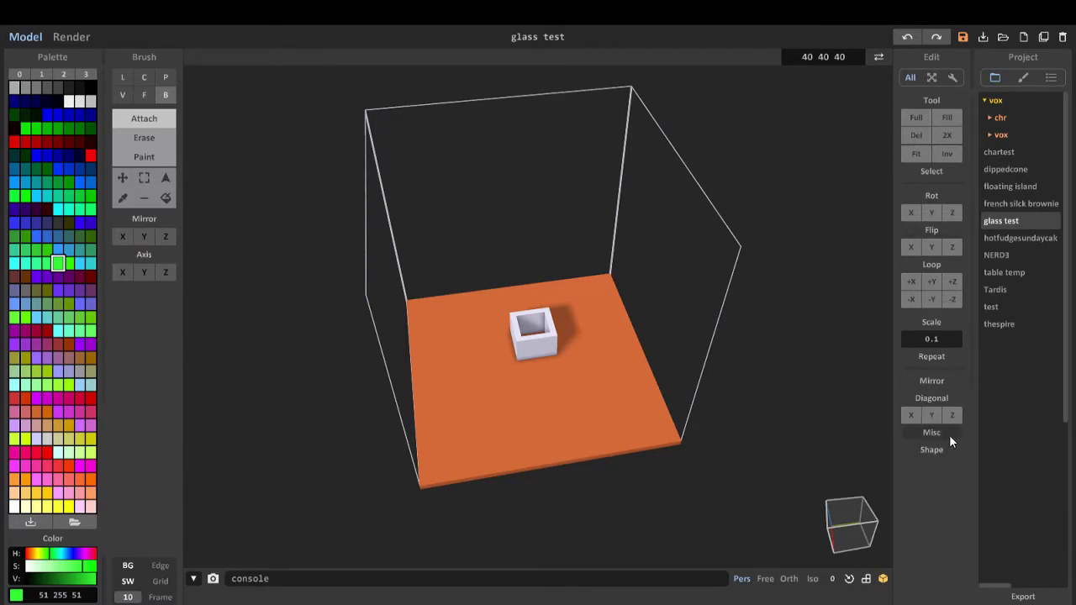
left_click(945, 385)
middle_click_drag(253, 159, 215, 158)
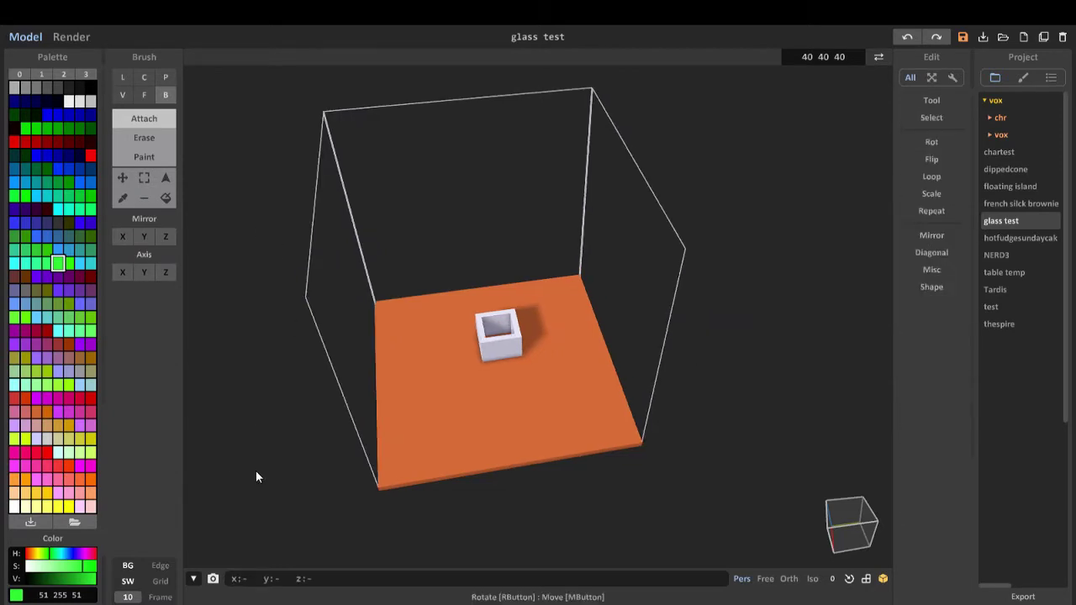
Switch to the Render view and set the box's Glass value to 0, then back to about 70
left_click(71, 37)
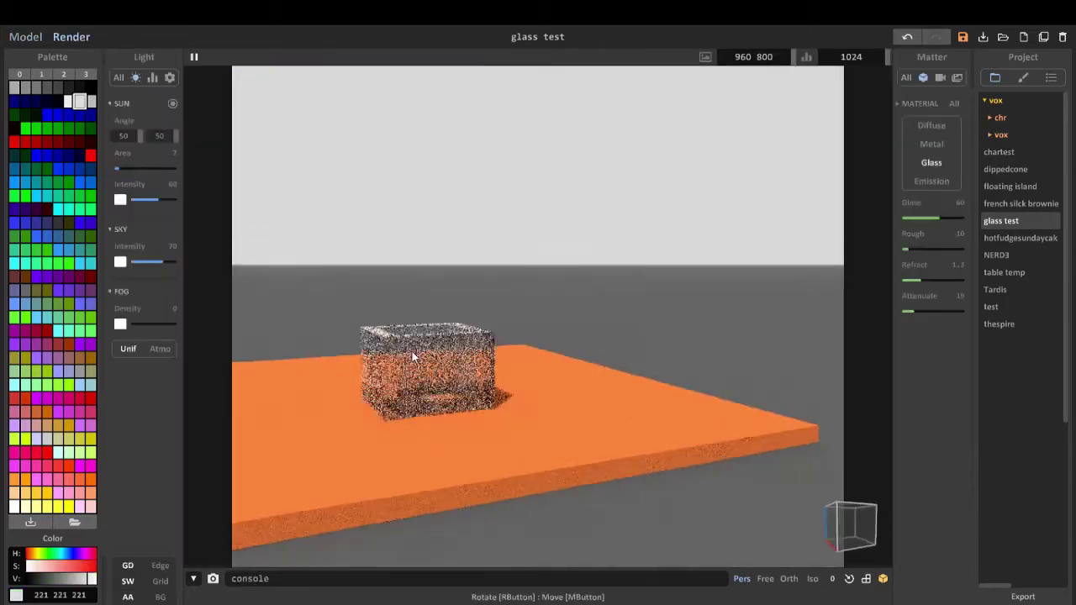
right_click_drag(415, 350, 671, 304)
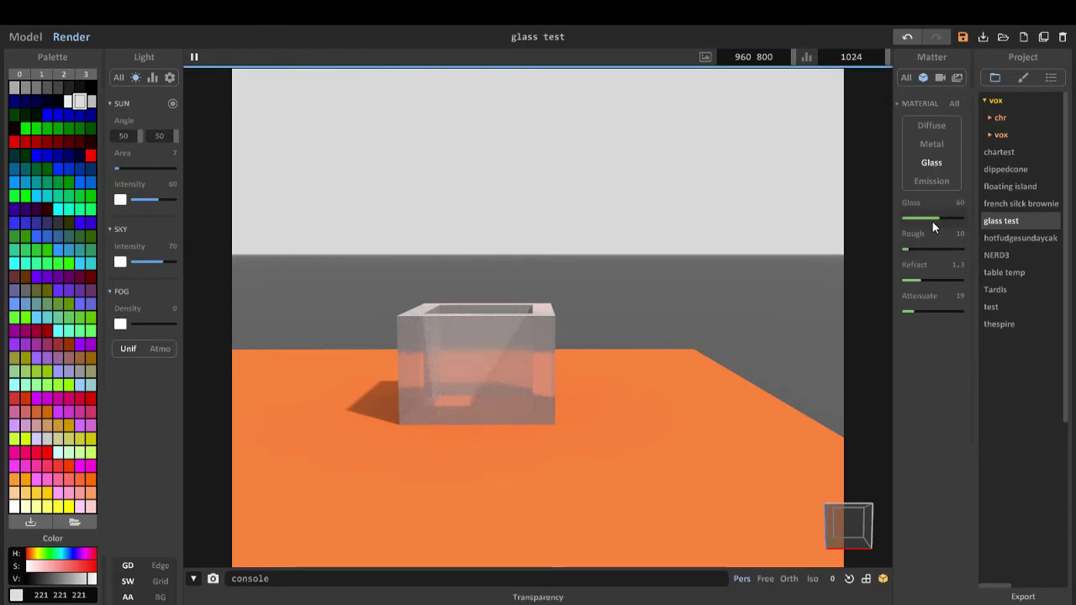
left_click_drag(938, 221, 885, 220)
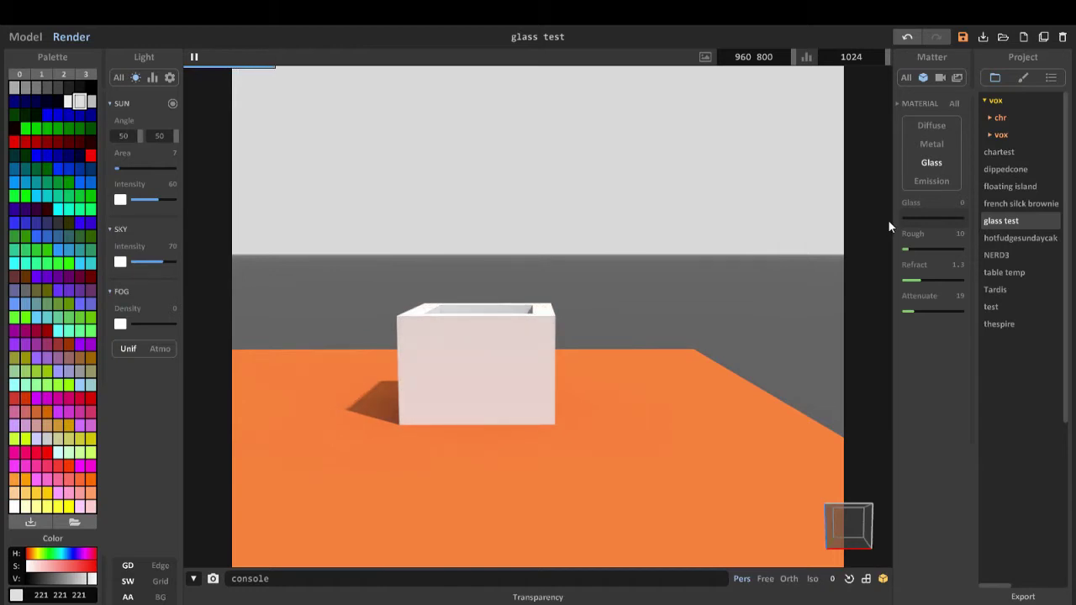
left_click_drag(898, 220, 945, 218)
right_click_drag(754, 305, 805, 276)
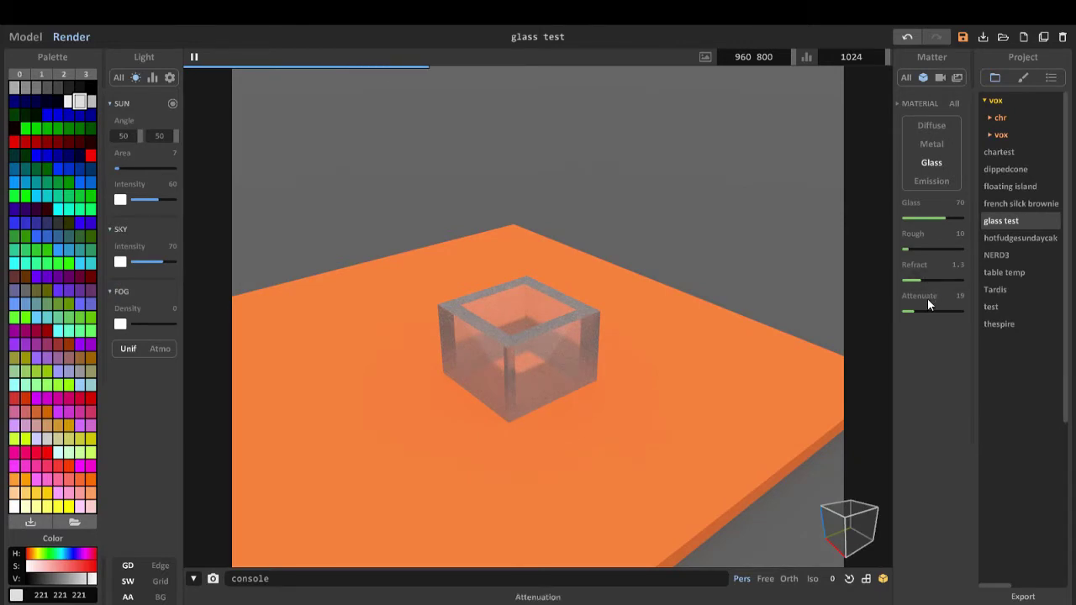
Try the box as Diffuse, then Metal at about 83, then Glass
left_click(924, 125)
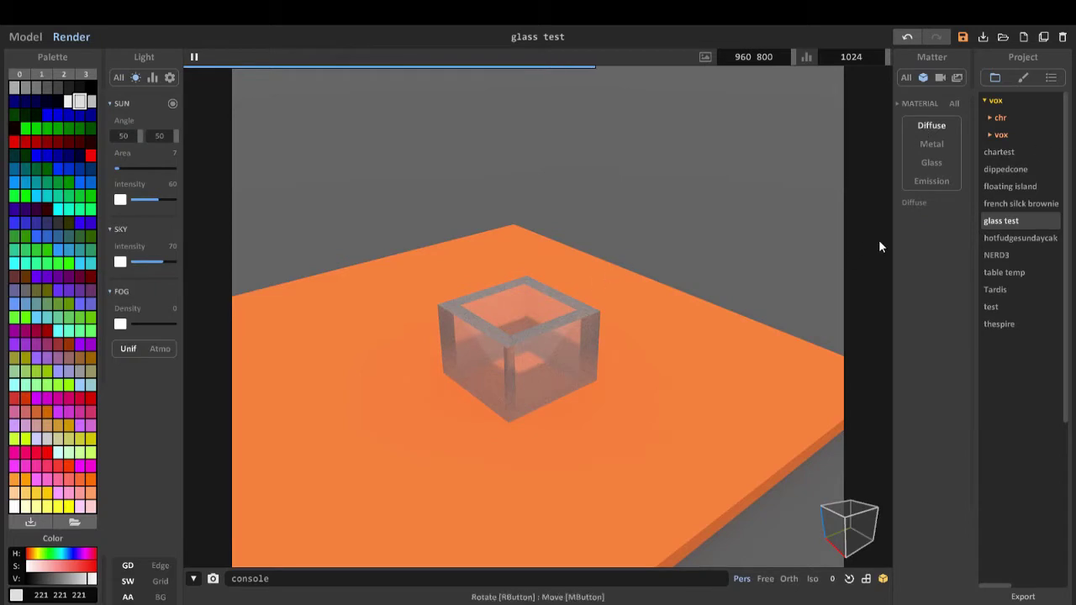
left_click(929, 144)
mouse_move(936, 216)
left_mouse_down()
mouse_move(964, 214)
mouse_move(953, 215)
left_mouse_up()
right_click_drag(807, 269, 722, 262)
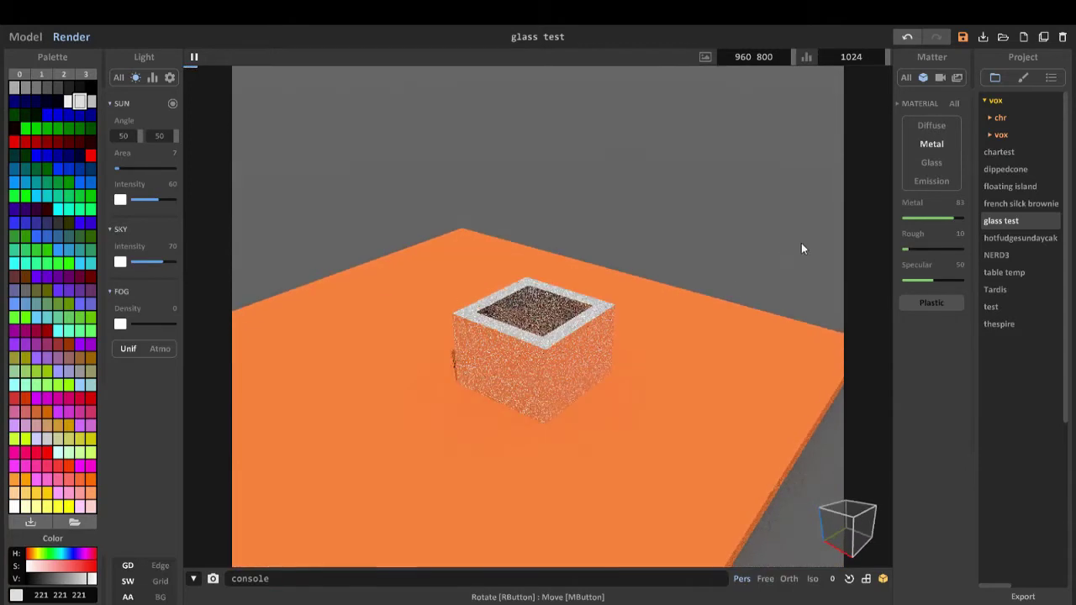
left_click(926, 161)
Make the box emissive at Emit 100, try the Power levels, and set Ldr to 30
left_click(928, 181)
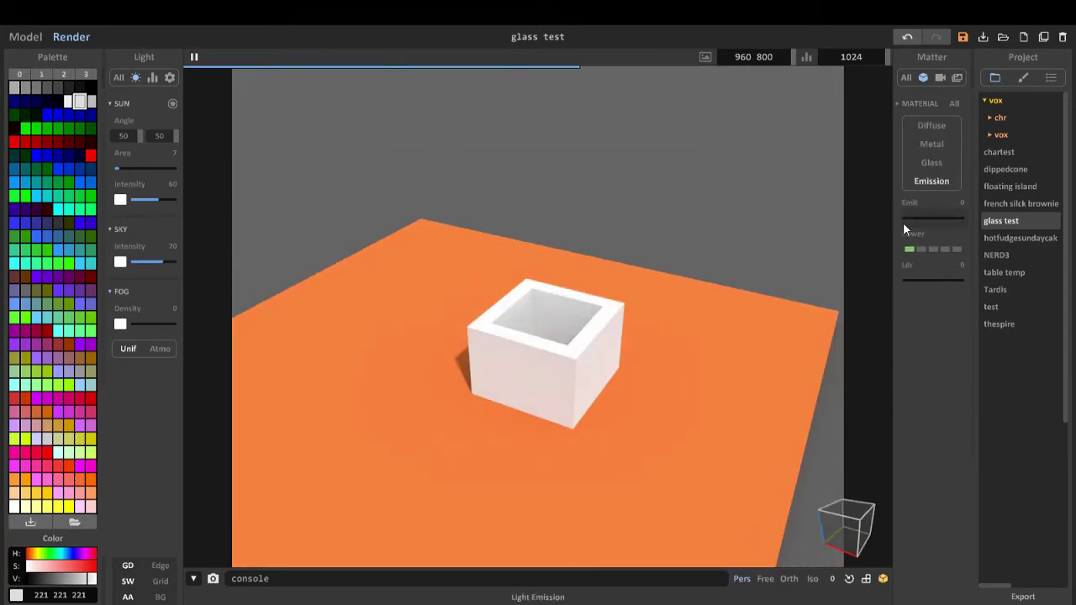
left_click_drag(902, 220, 963, 225)
right_click_drag(841, 248, 699, 302)
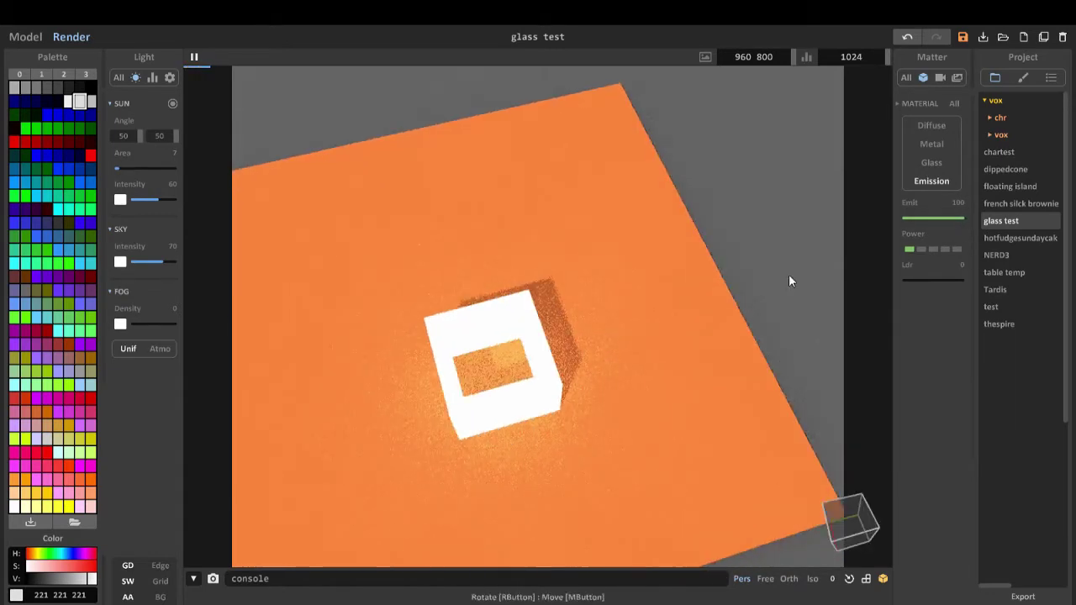
left_click(931, 249)
left_click(956, 250)
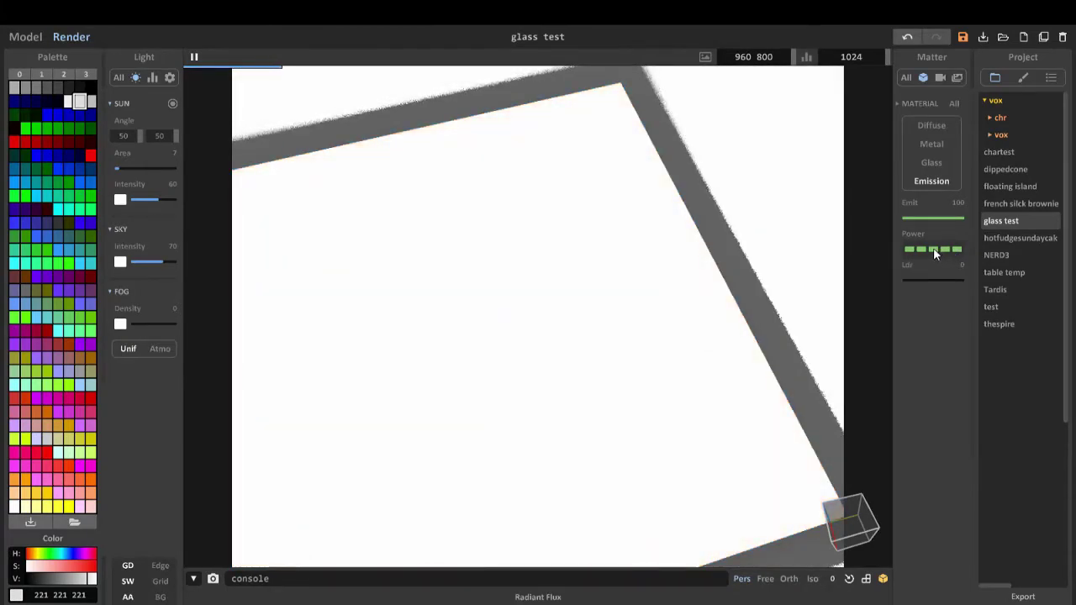
left_click(909, 249)
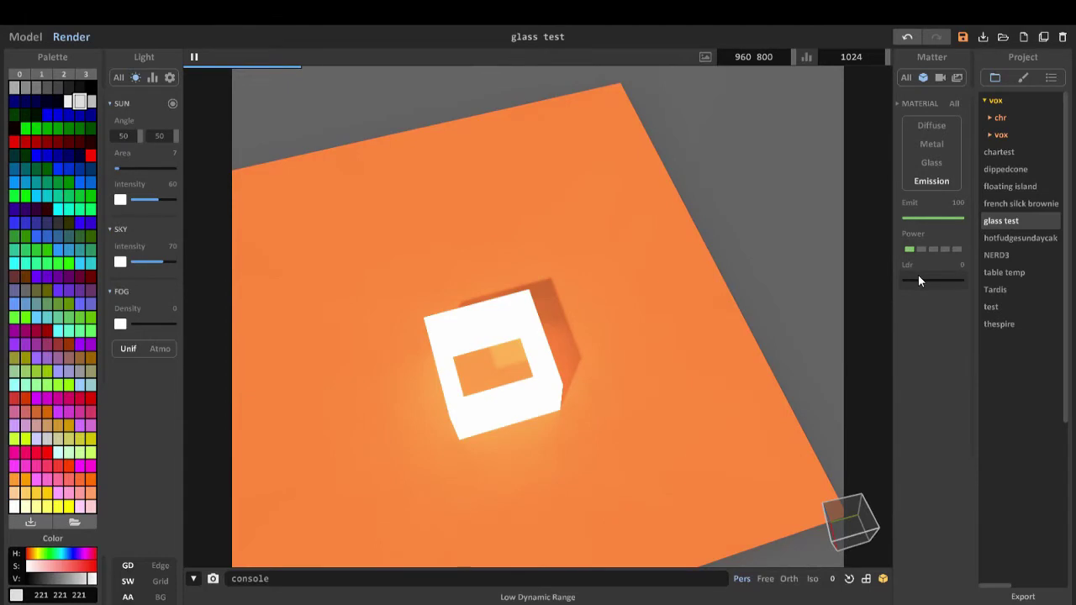
left_click_drag(917, 275, 876, 285)
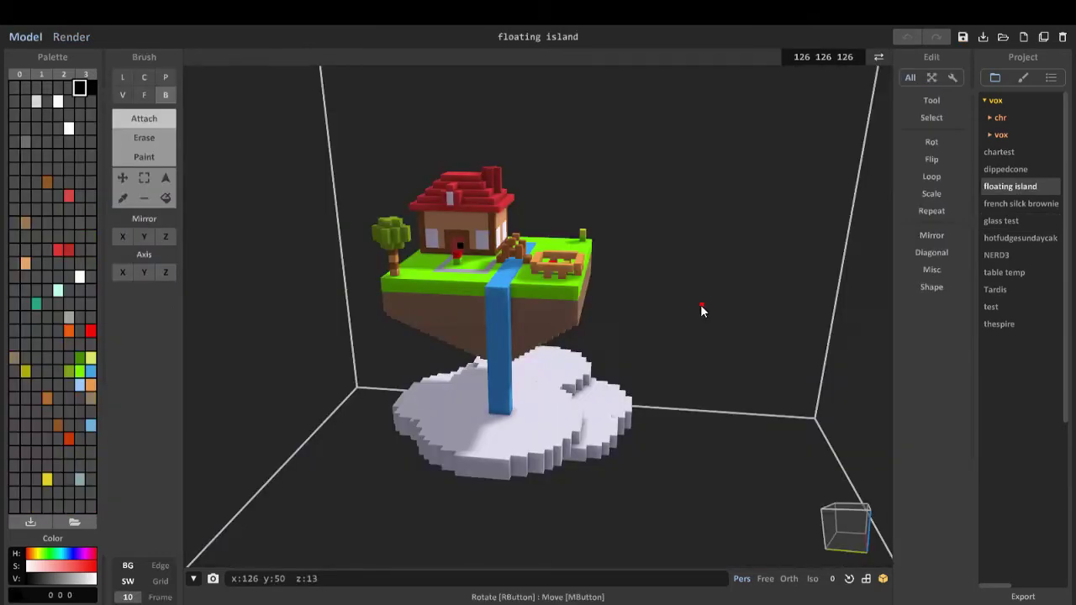
right_click_drag(701, 308, 721, 278)
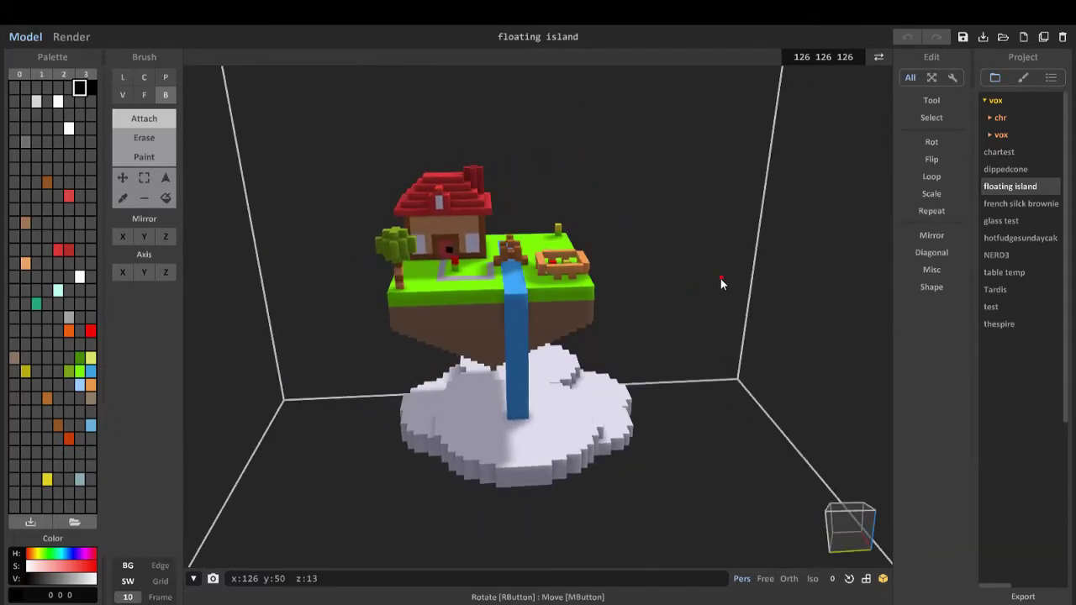
scroll(647, 286, "up", 4)
right_click_drag(639, 286, 654, 316)
scroll(599, 313, "down", 3)
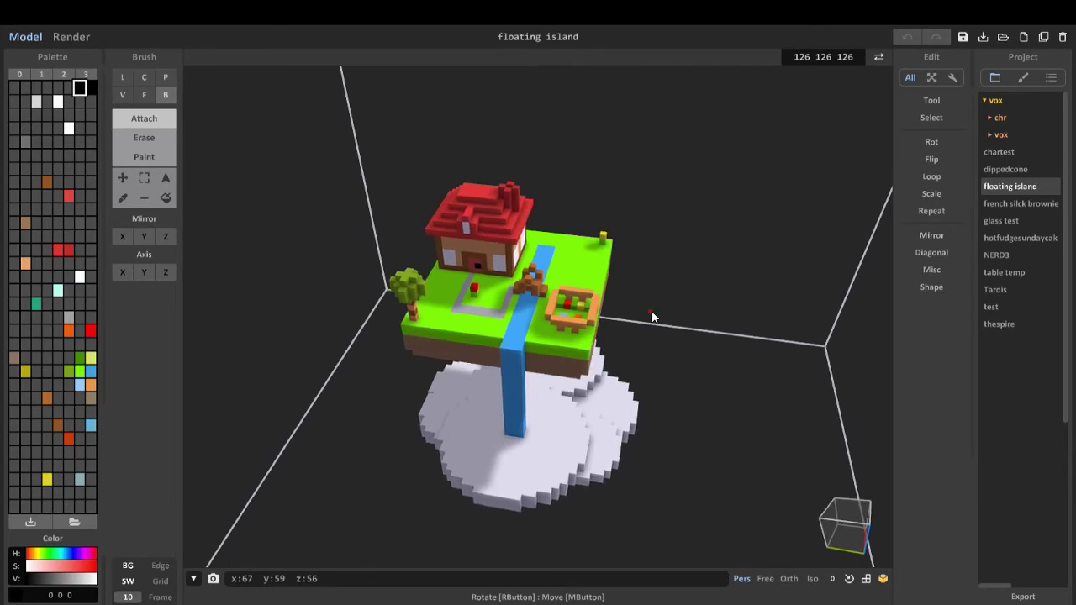
right_click_drag(652, 317, 693, 347)
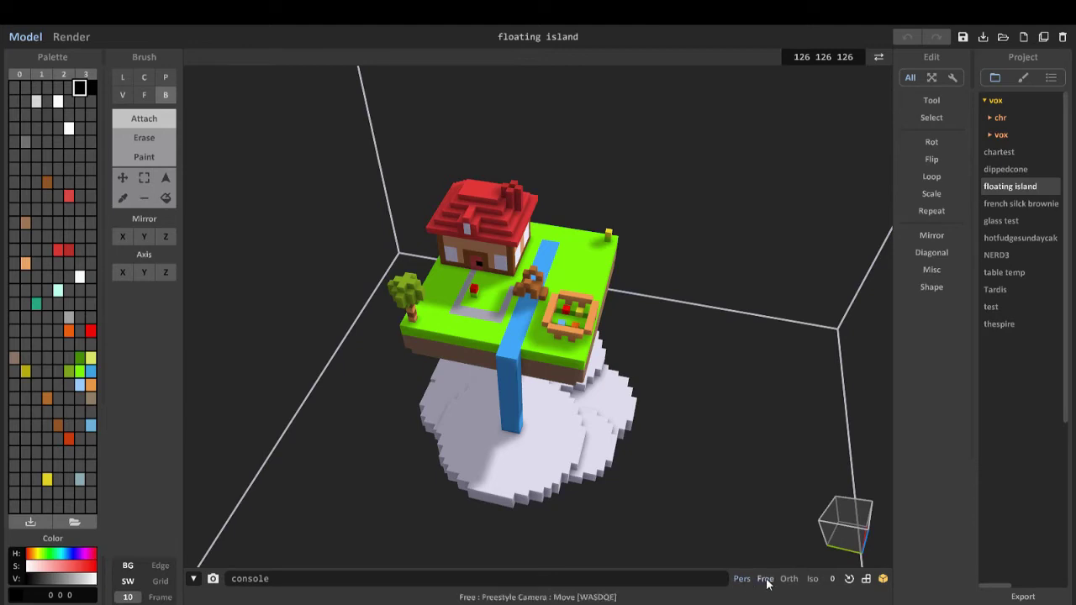
right_click_drag(657, 458, 759, 539)
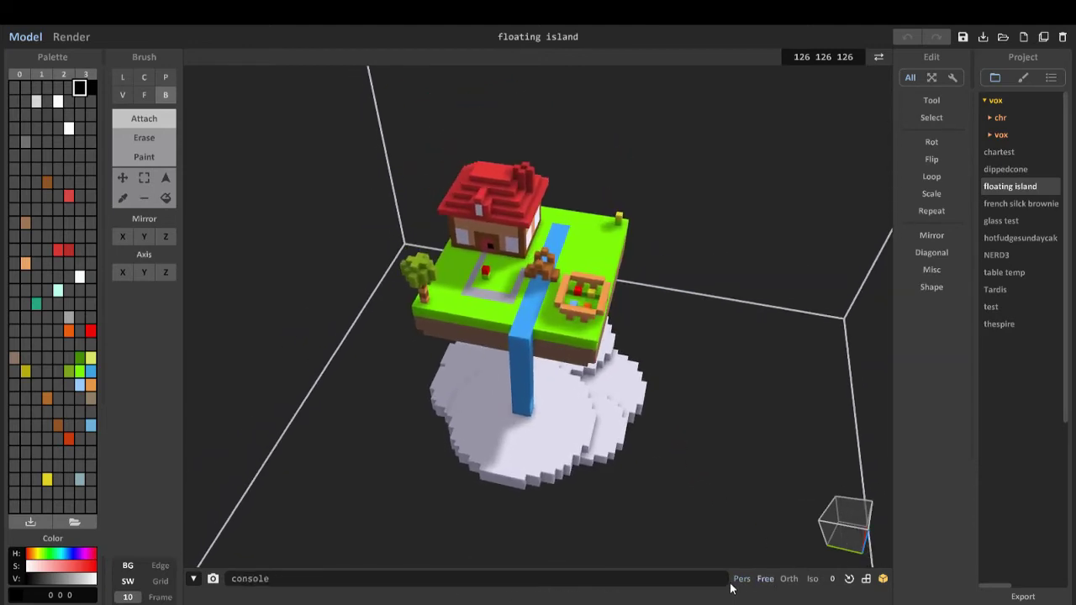
right_click_drag(694, 517, 757, 546)
left_click(789, 579)
right_click_drag(687, 490, 724, 474)
right_click_drag(699, 437, 651, 373)
left_click(765, 578)
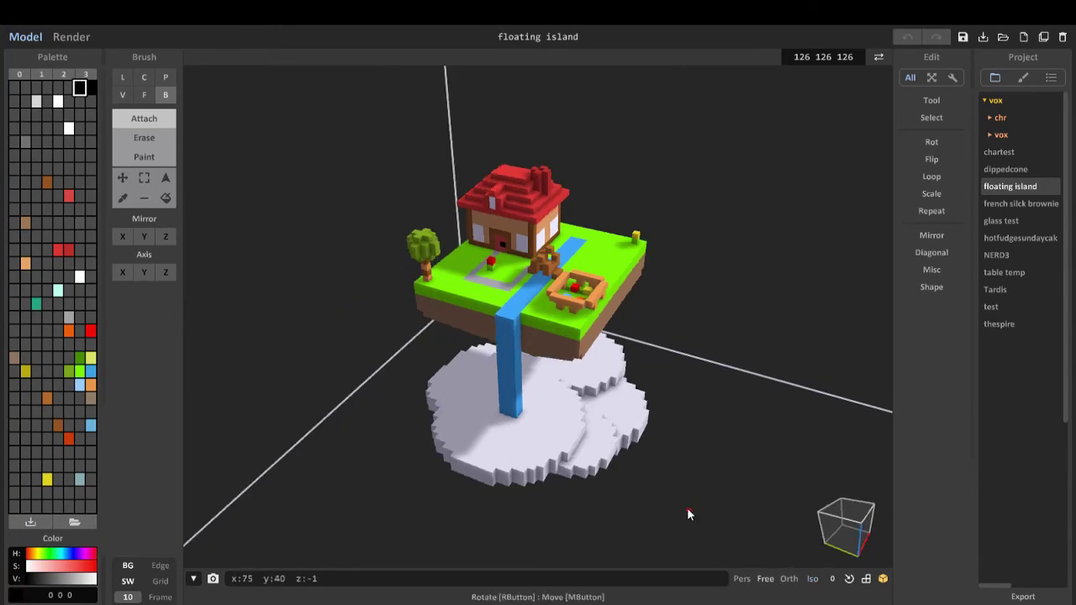
right_click_drag(632, 397, 711, 527)
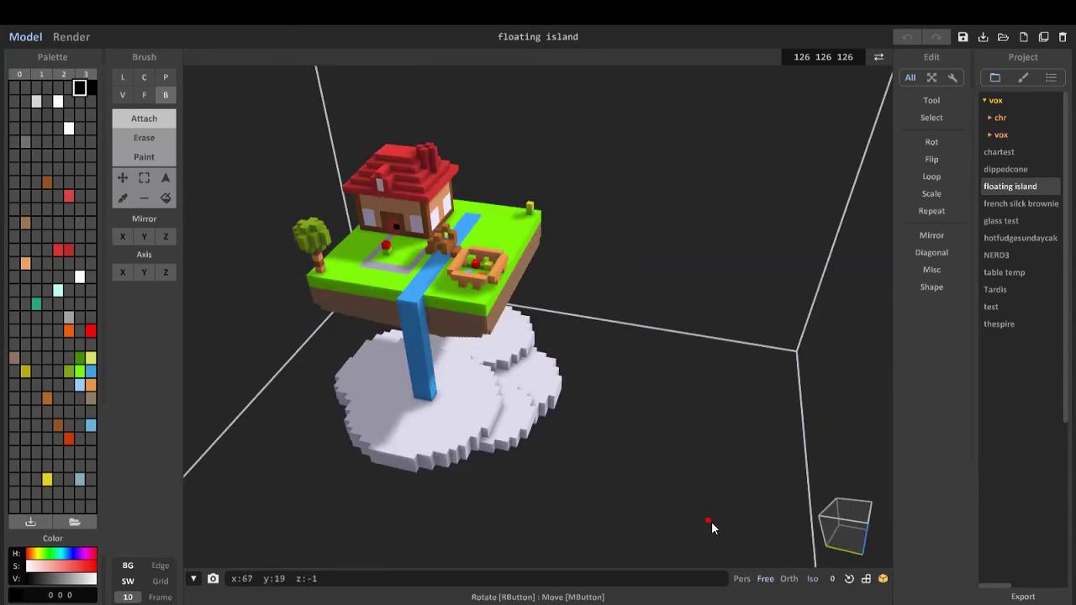
left_click(742, 579)
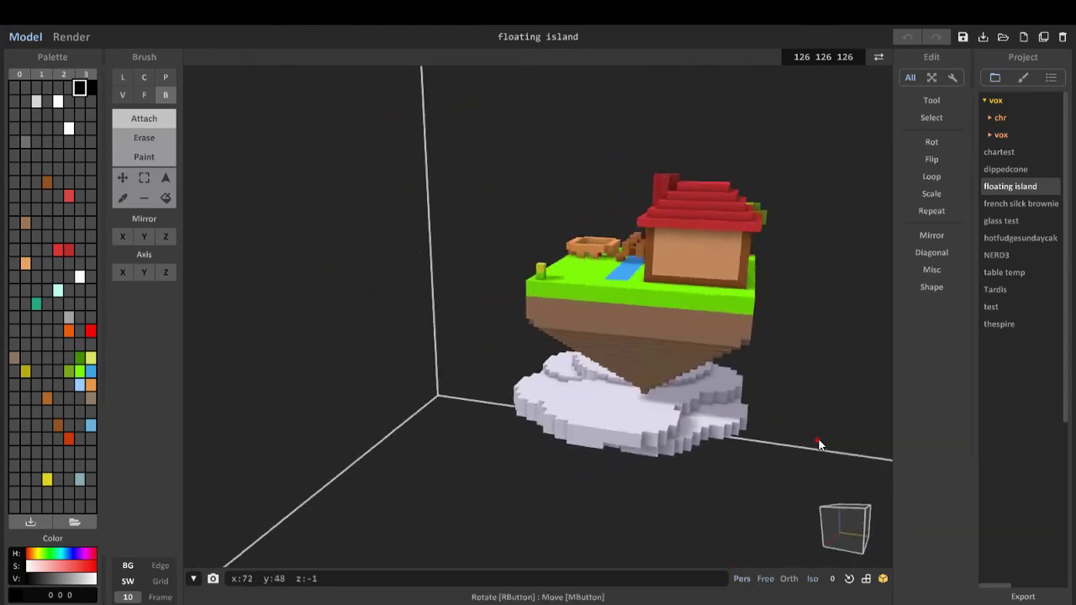